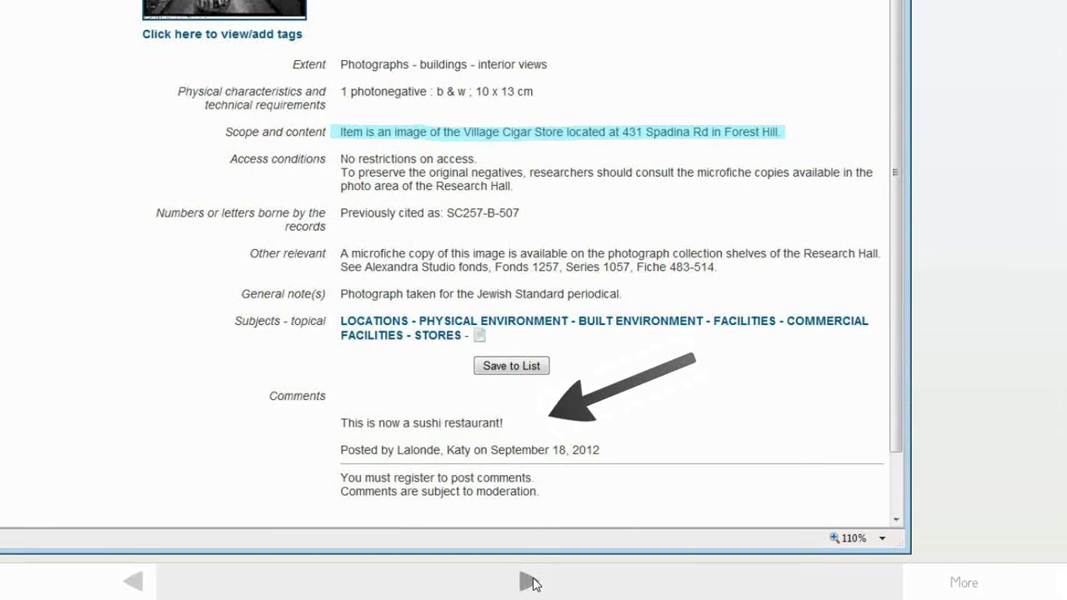
- Advance the Prezi from the archive record comment slide to 'Let's try this live'
click(529, 582)
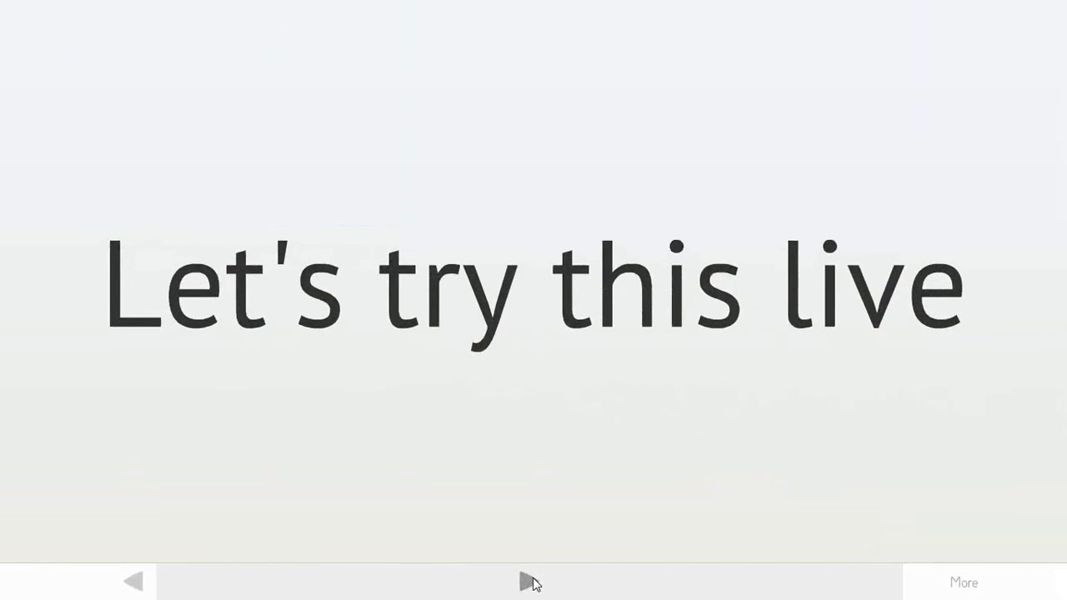
- Leave the full-screen Prezi, go to the Eloquent Archives menu and open the ISAD(G) record form
click(530, 582)
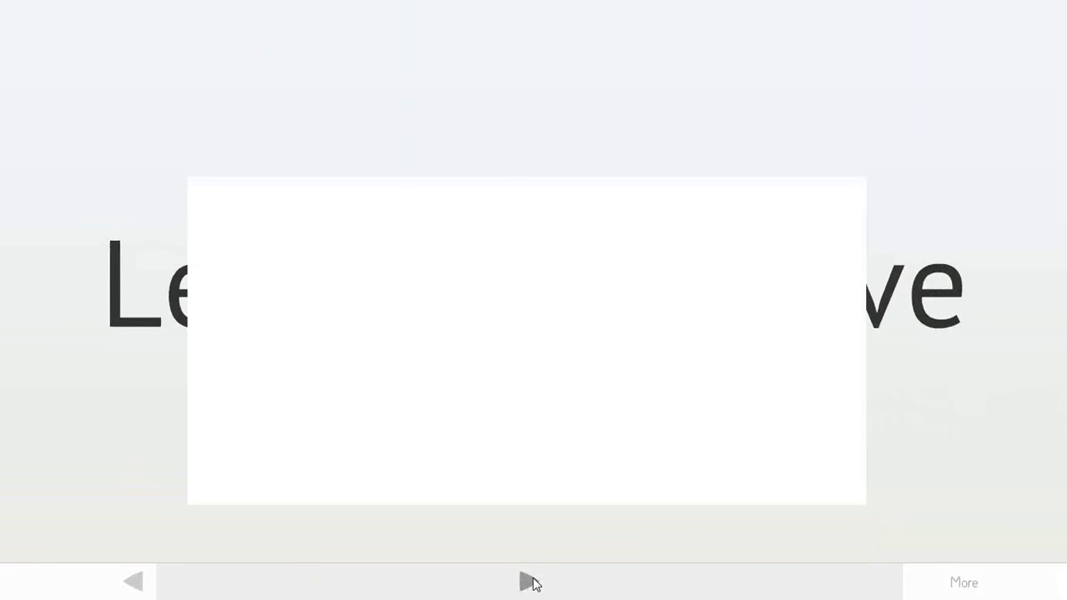
key(Escape)
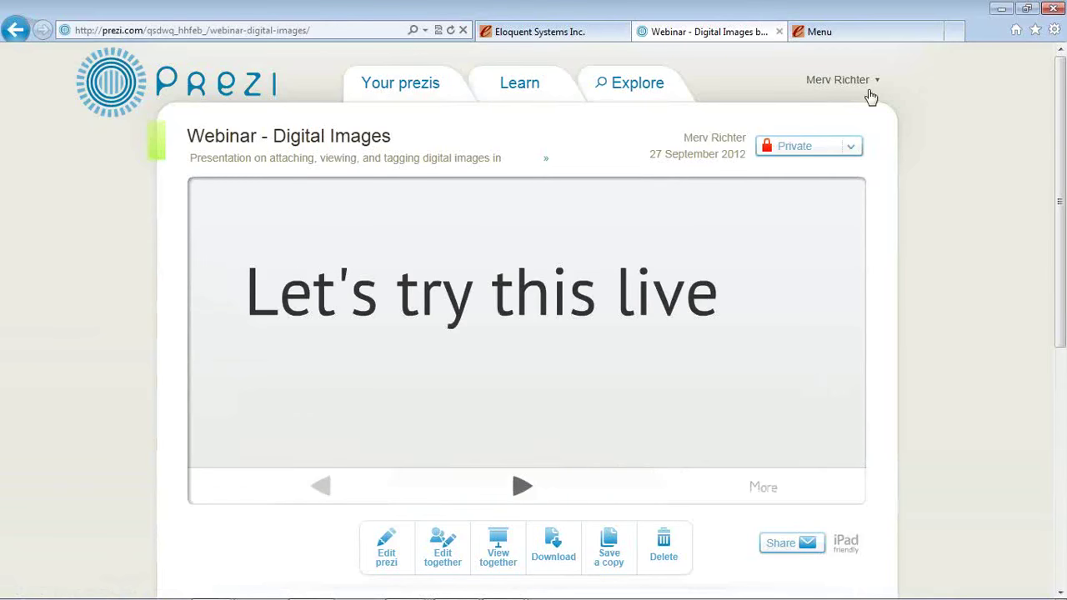
click(845, 32)
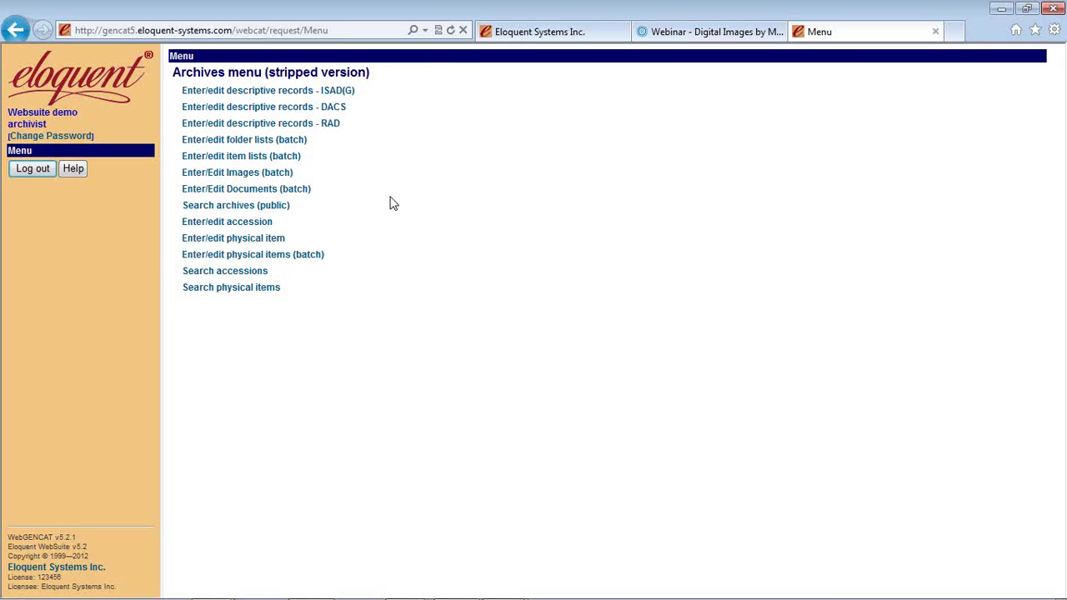
click(340, 99)
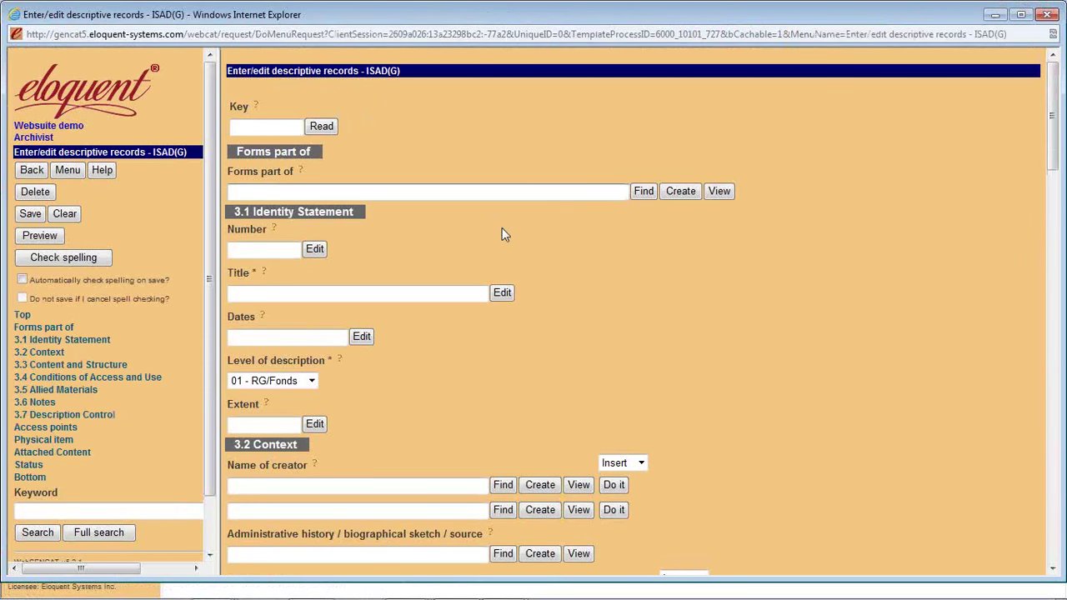
- Make the Donald Force fonds' Photographs series the new record's parent
text(donald.force fonds)
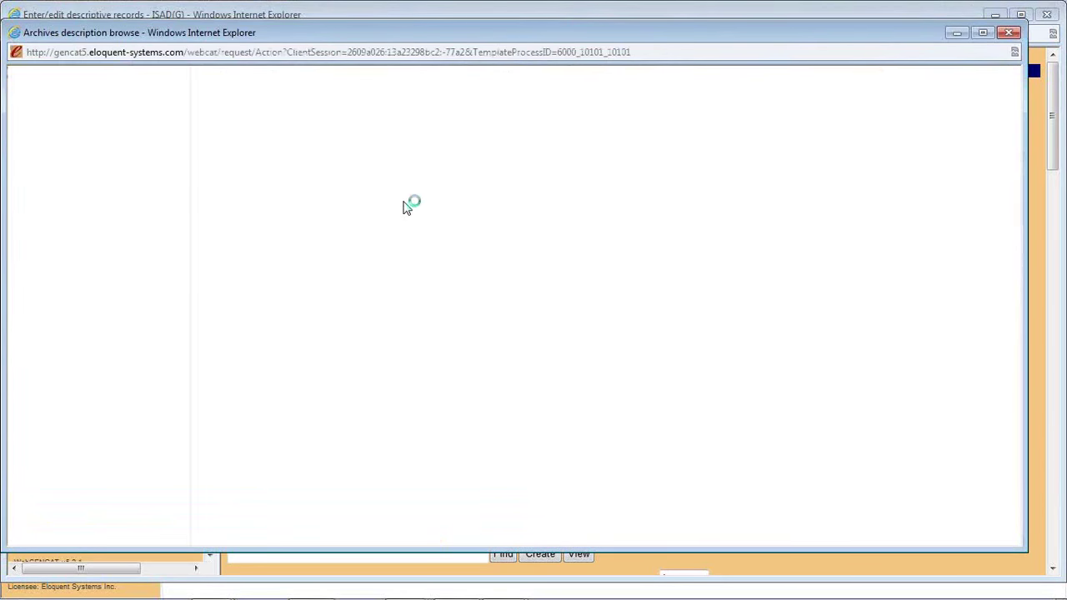
click(236, 158)
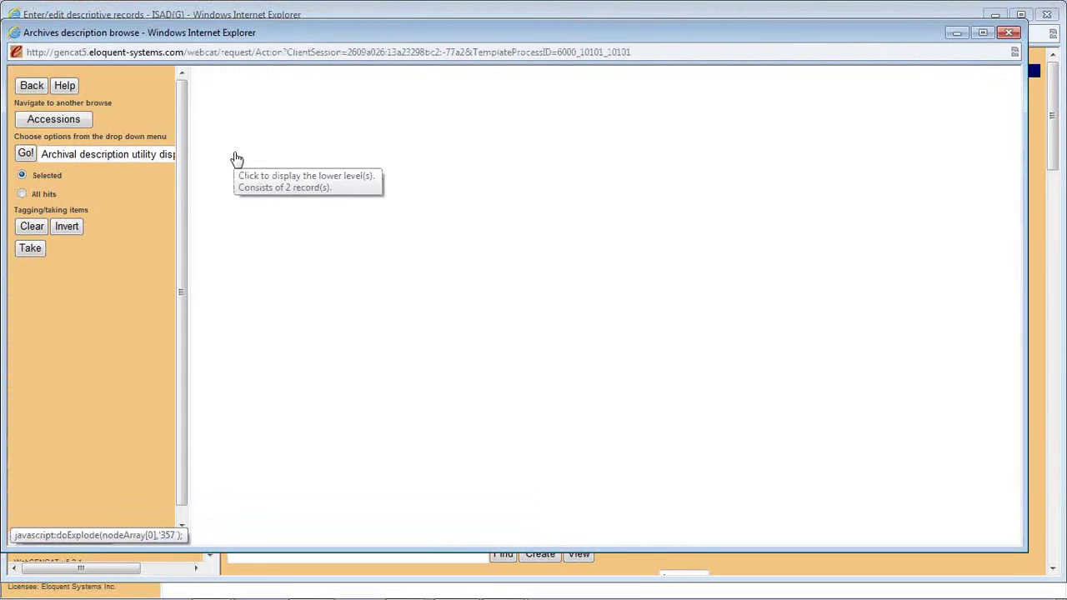
click(220, 175)
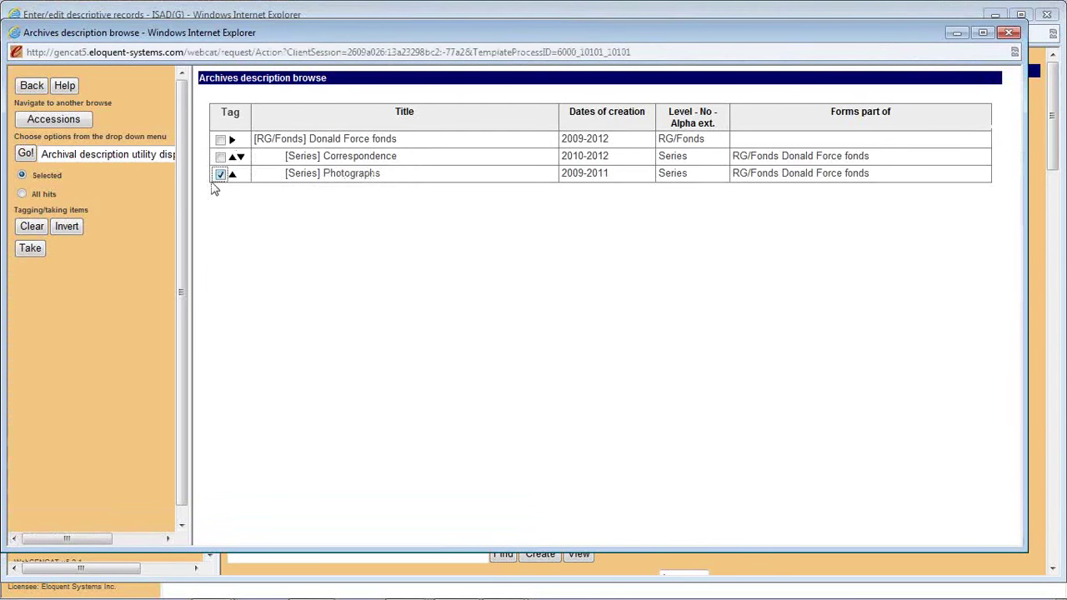
click(30, 249)
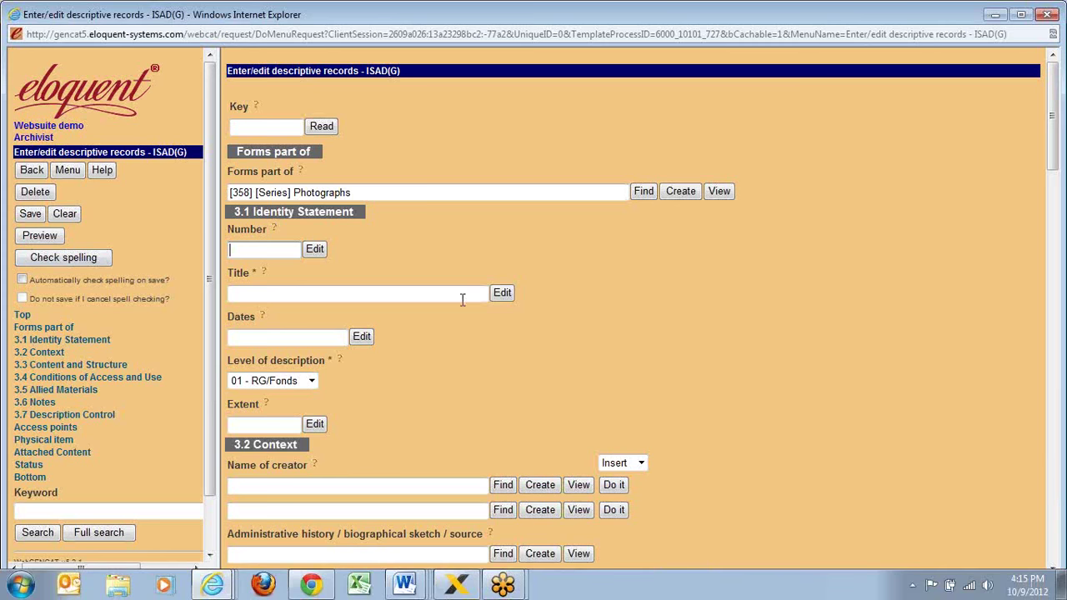
- Enter title 'Trip of Vancouver', date 2000 and level of description 04 - File
click(417, 293)
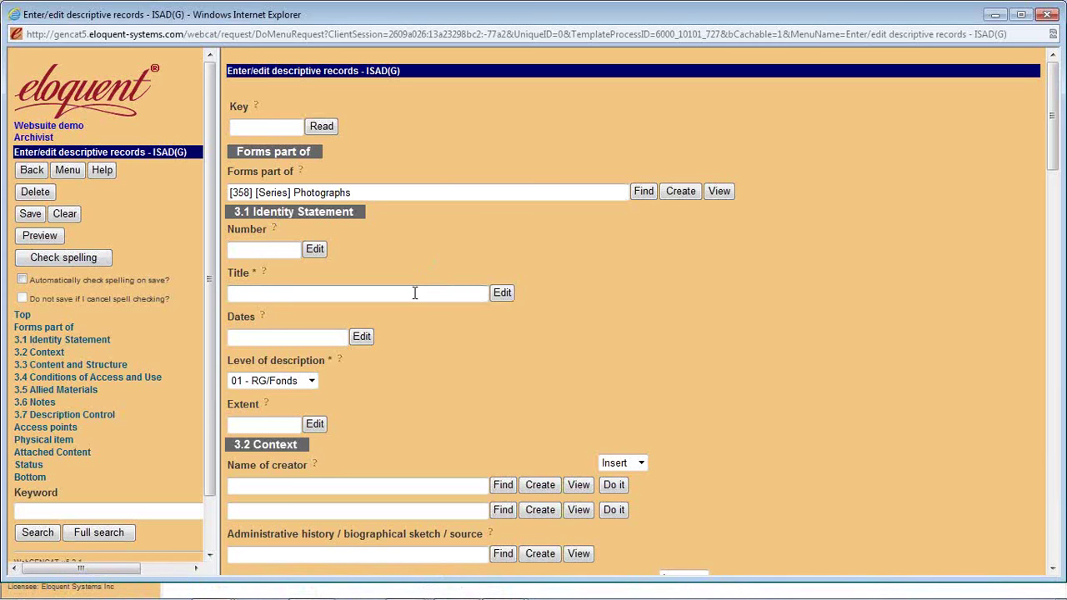
text(Trip of Vancouver)
click(332, 337)
text(2000)
click(314, 382)
click(311, 406)
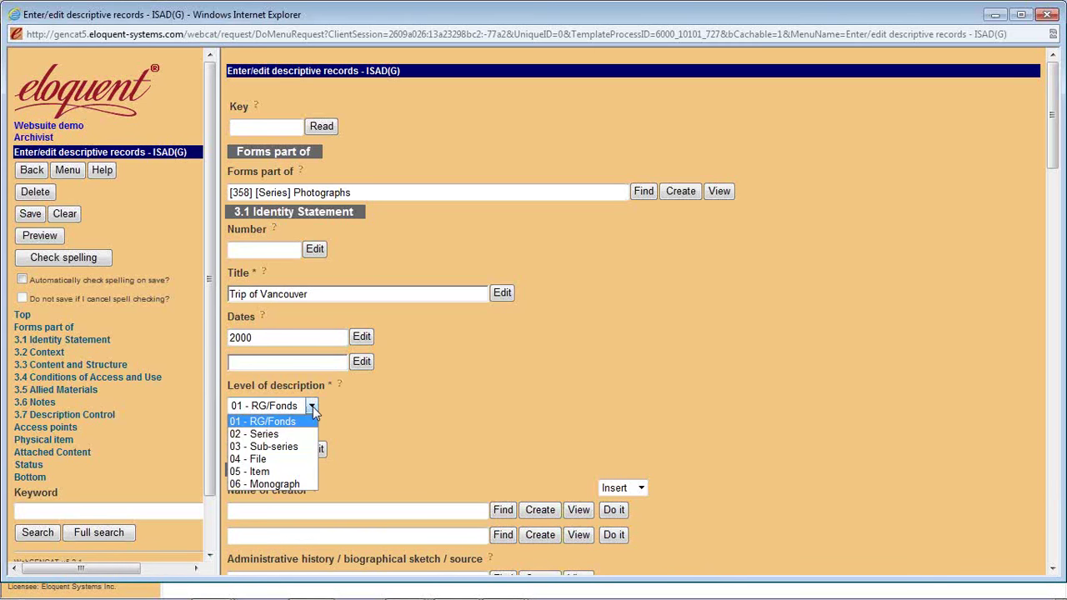
click(298, 460)
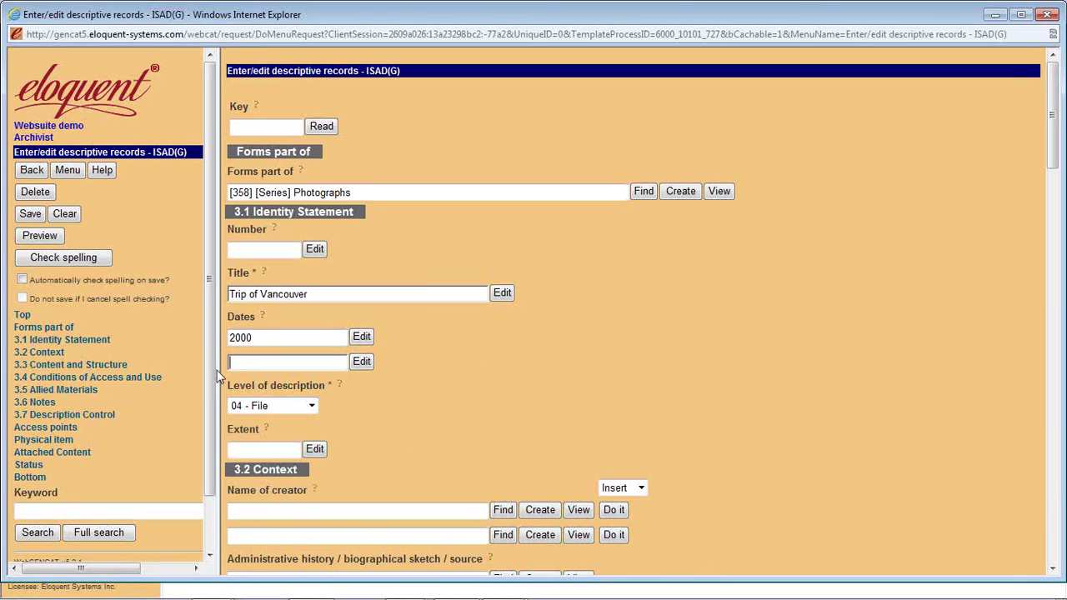
click(53, 455)
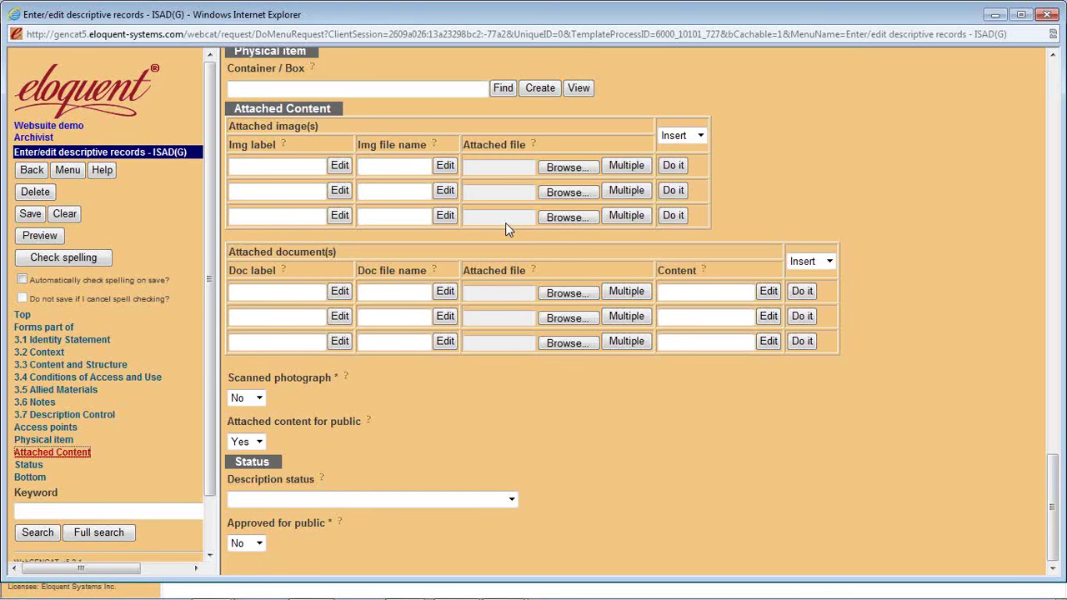
- Upload P1010048, P1170007, P1170024 and P1170032 from Pictures > Force - Photographs > Vancouver to the record
click(632, 168)
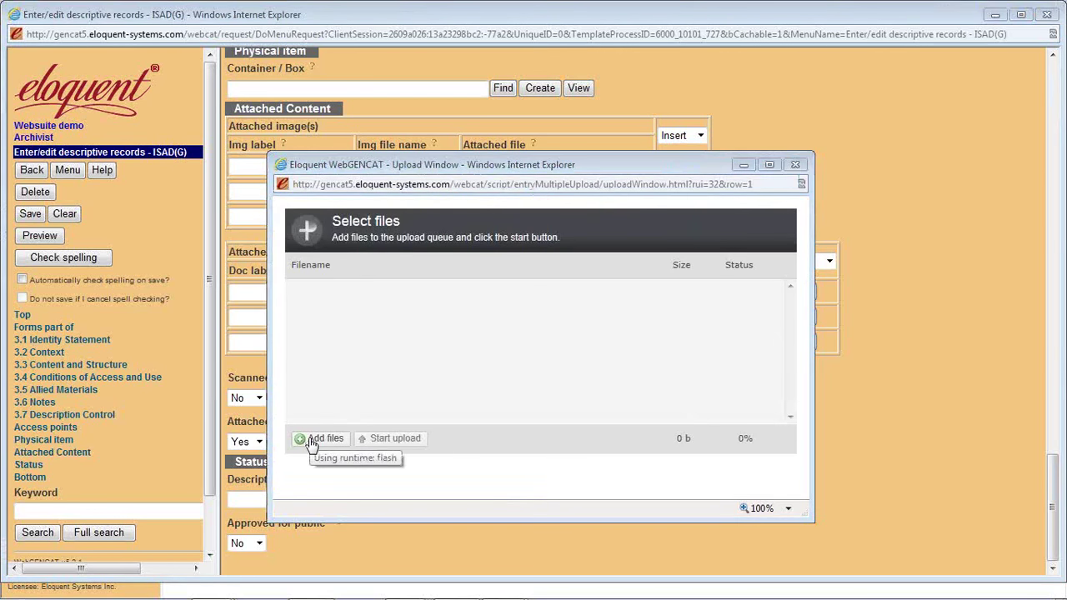
click(316, 438)
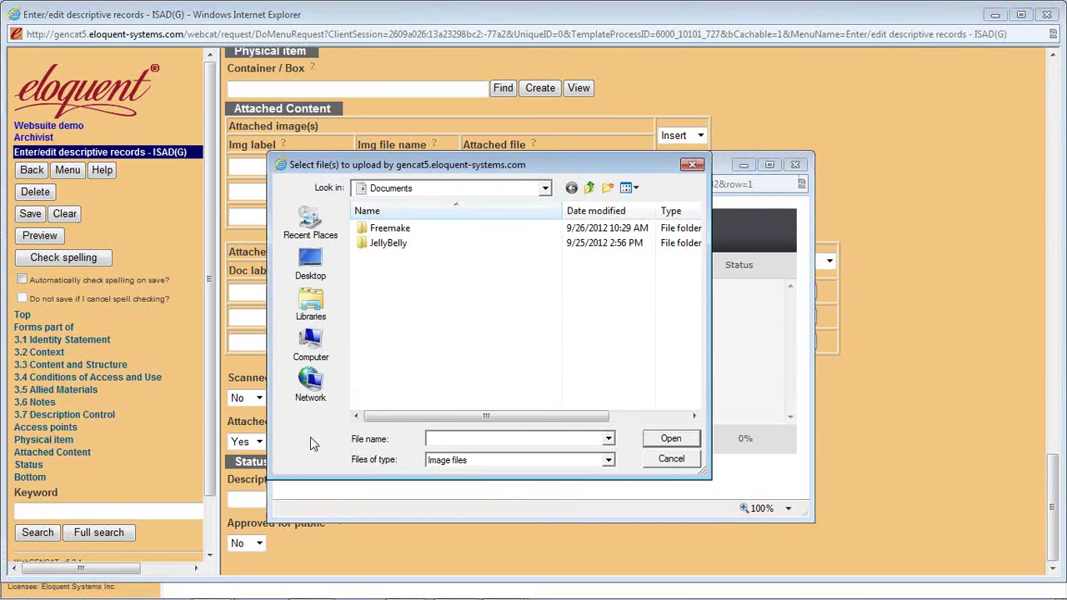
click(589, 187)
double_click(409, 268)
double_click(410, 268)
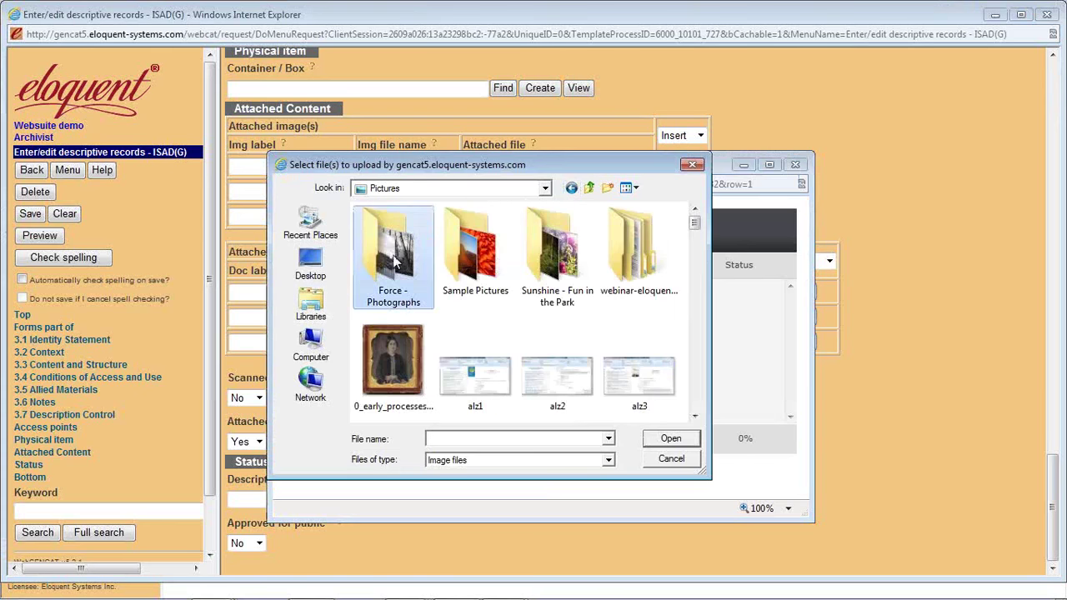
double_click(393, 259)
click(394, 263)
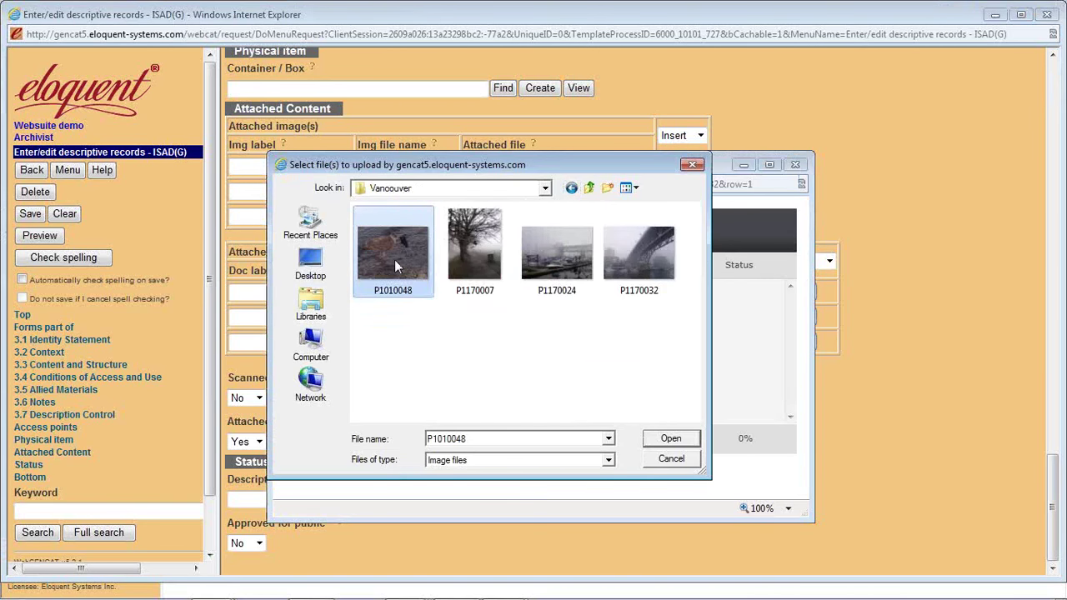
shift+click(630, 250)
click(672, 440)
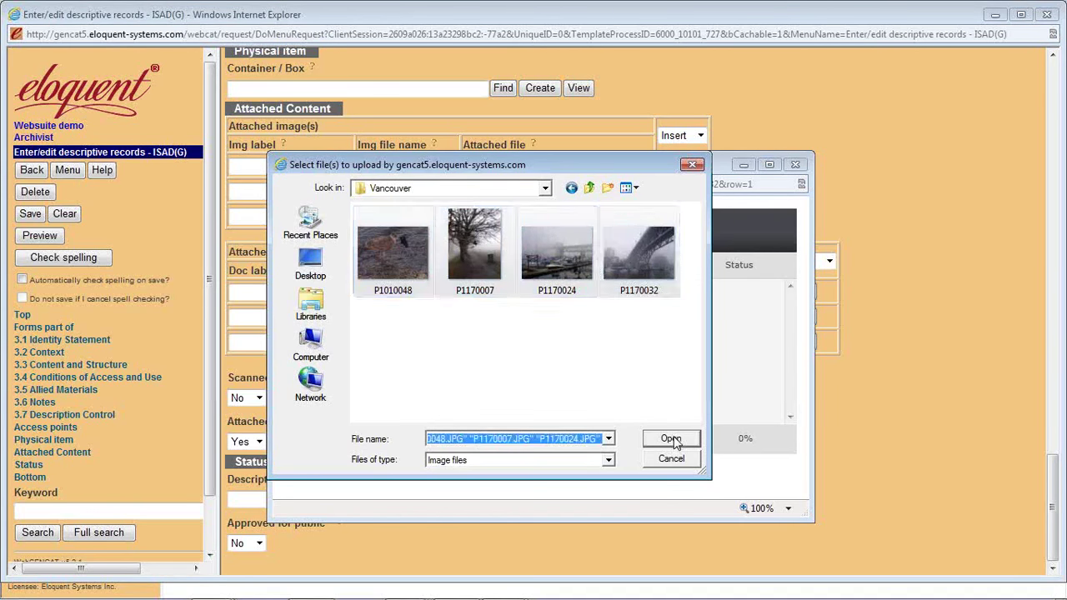
click(395, 439)
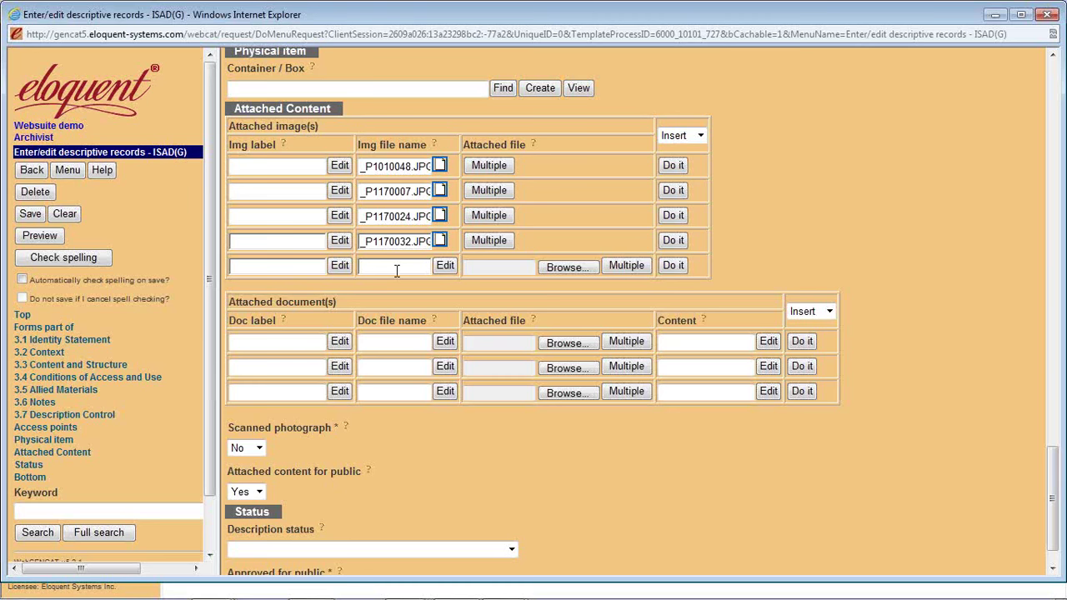
click(439, 166)
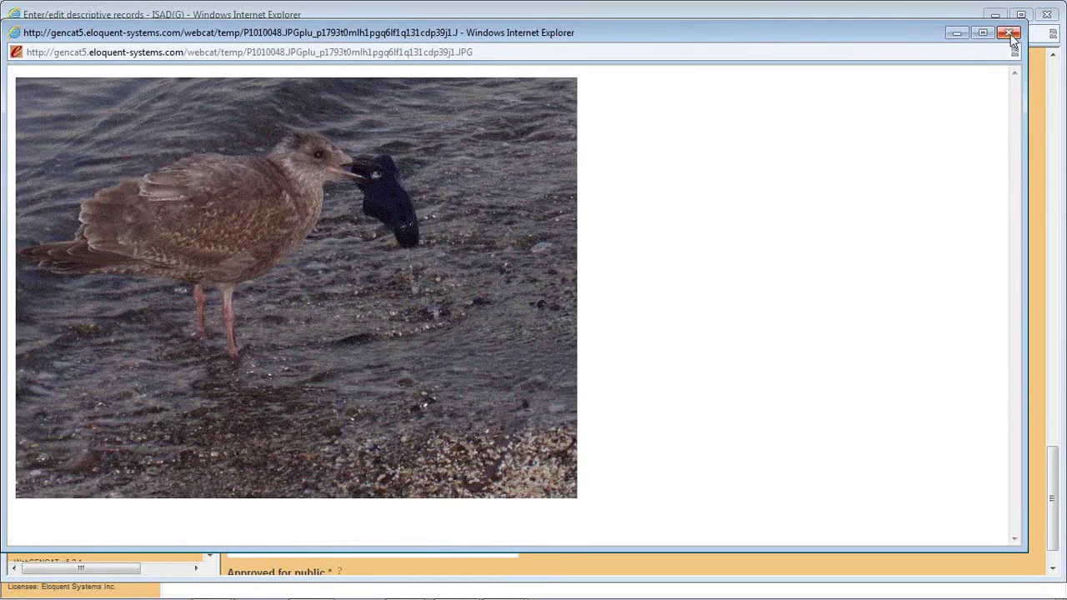
- Label the first attached image 'Gull with Shoe' and close the descriptive record window
click(1009, 32)
click(305, 163)
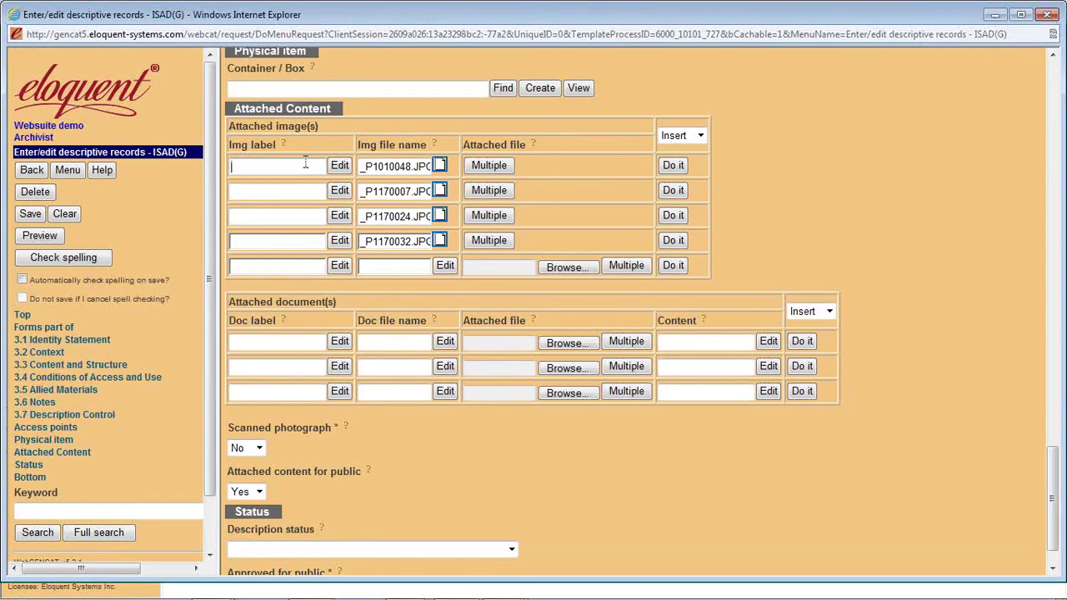
text(GU)
key(BackSpace)
text(ull iw)
key(BackSpace)
key(BackSpace)
text(with Shoe)
click(1046, 15)
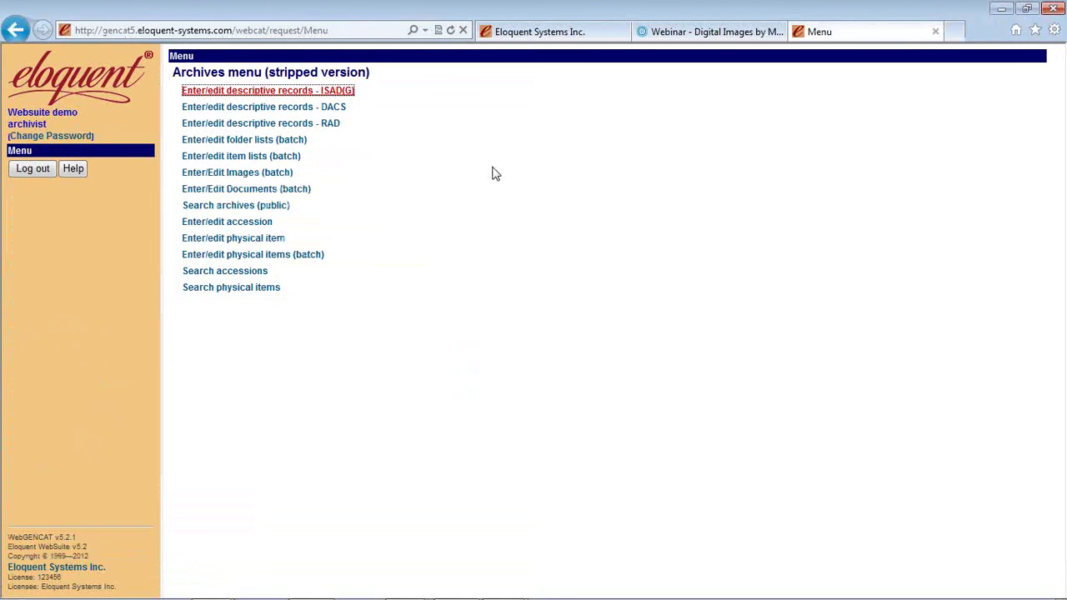
- Open batch image entry and set the Donald Force fonds' Photographs series as every record's parent
click(249, 176)
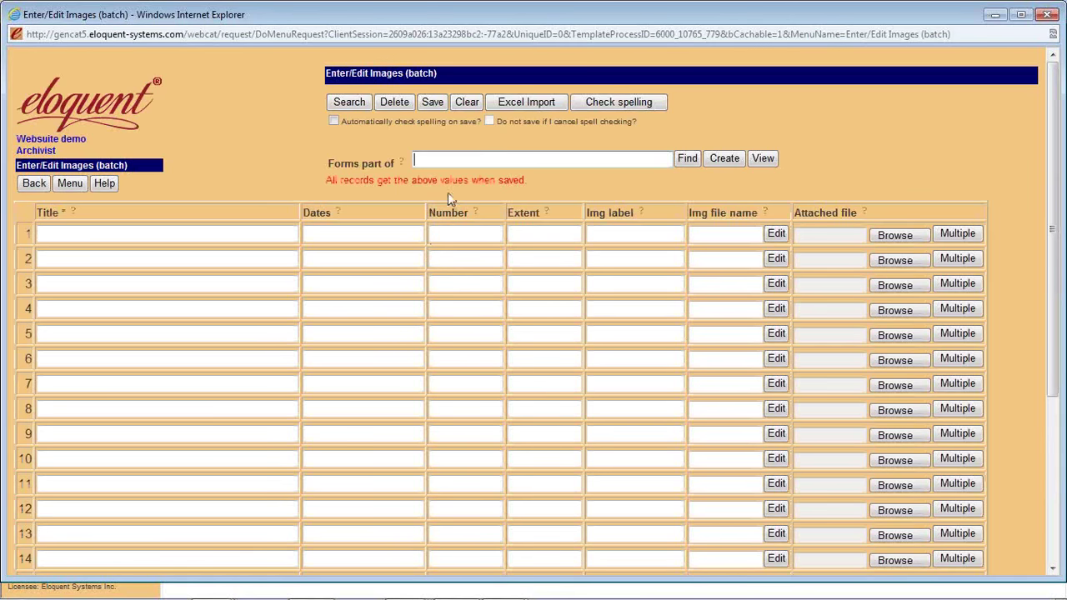
text(donald force fonds)
key(Return)
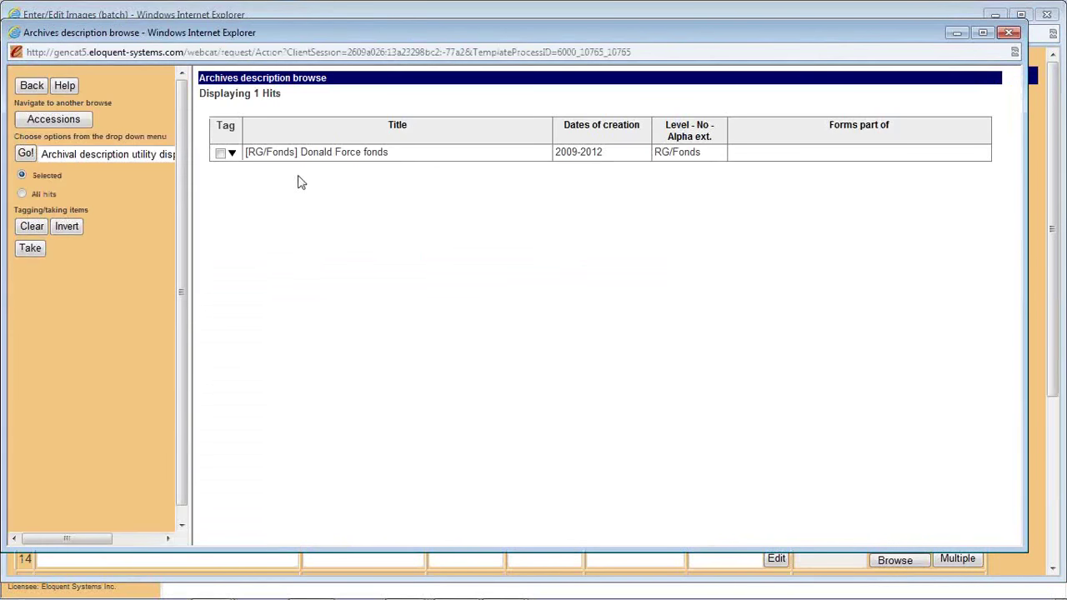
click(232, 153)
click(220, 174)
click(30, 248)
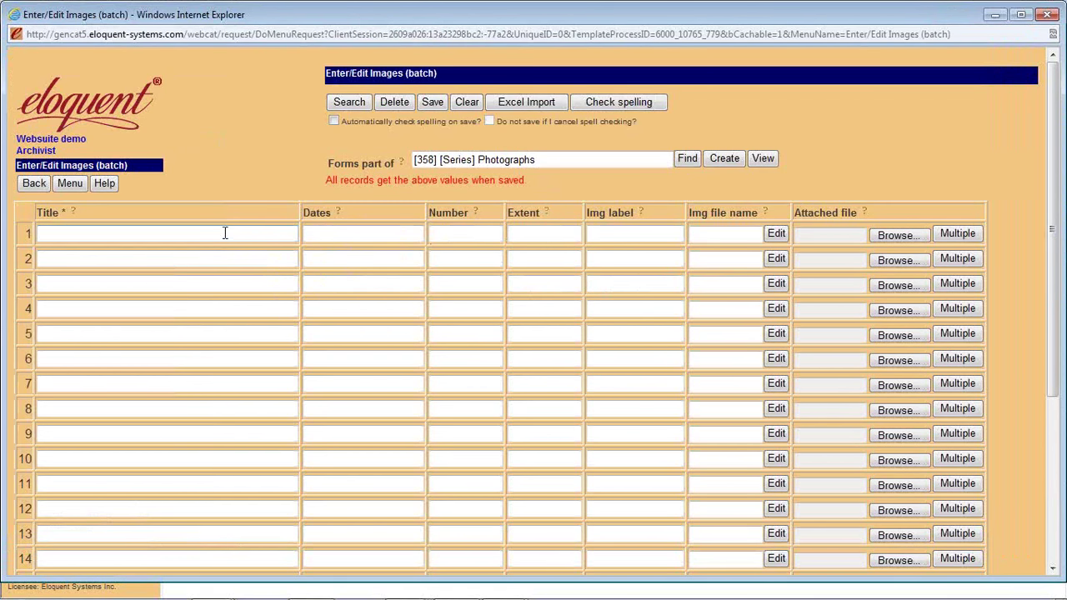
- Upload the Boats/Inner Harbour/Parliament, IMG_0265 and Pinnacle_05 images from Force - Photographs into rows 1–3
click(226, 260)
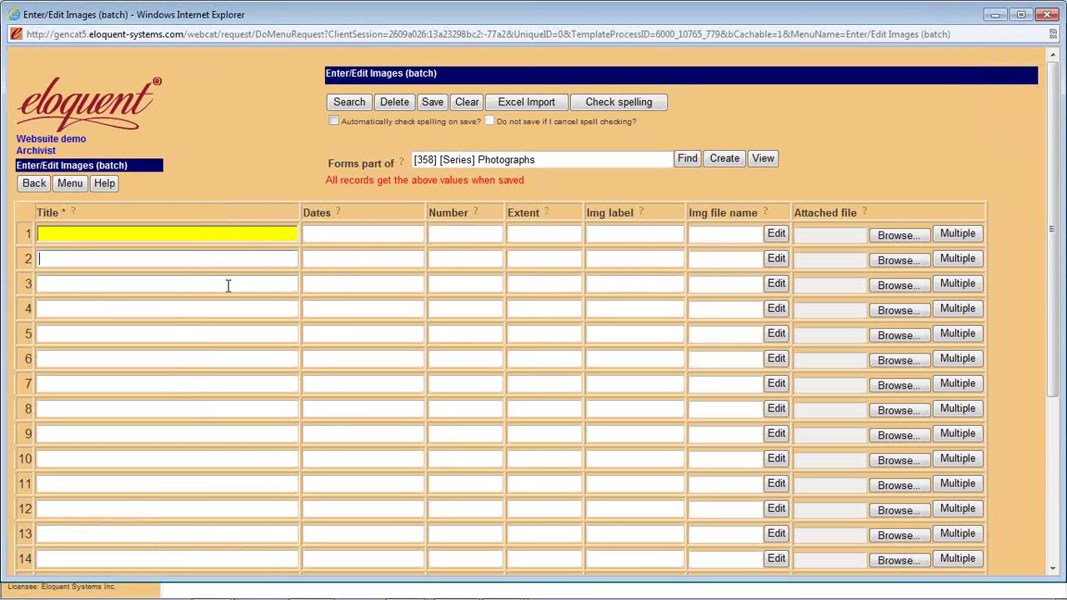
click(228, 285)
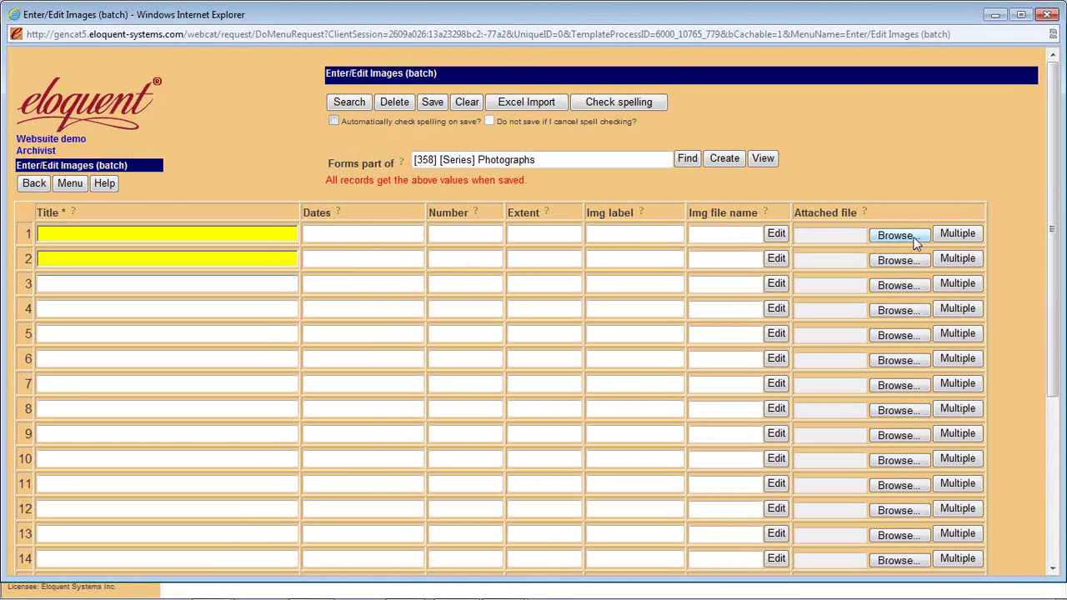
click(963, 237)
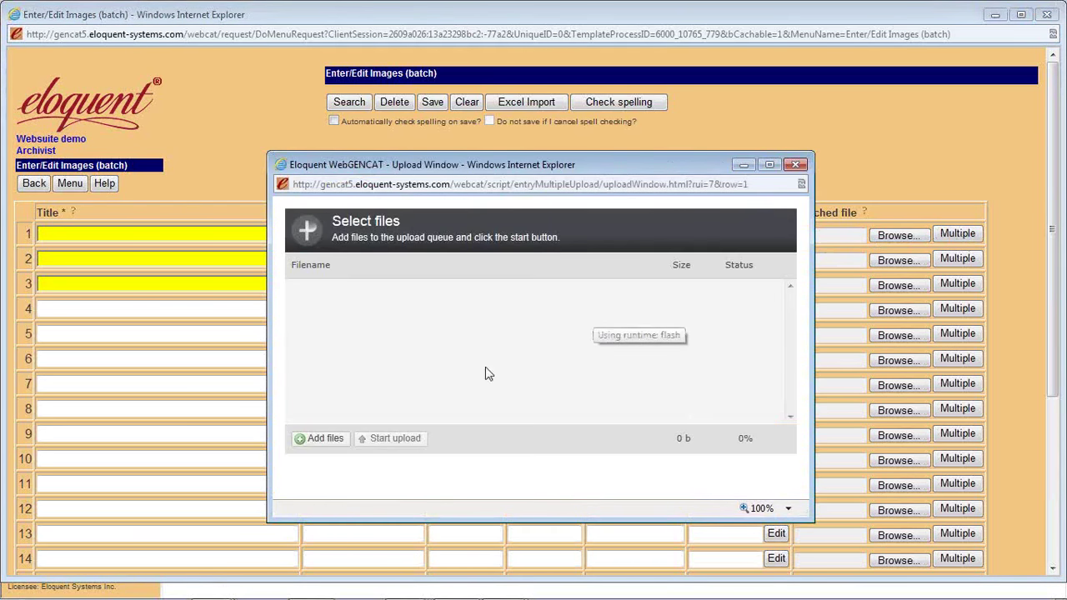
click(324, 441)
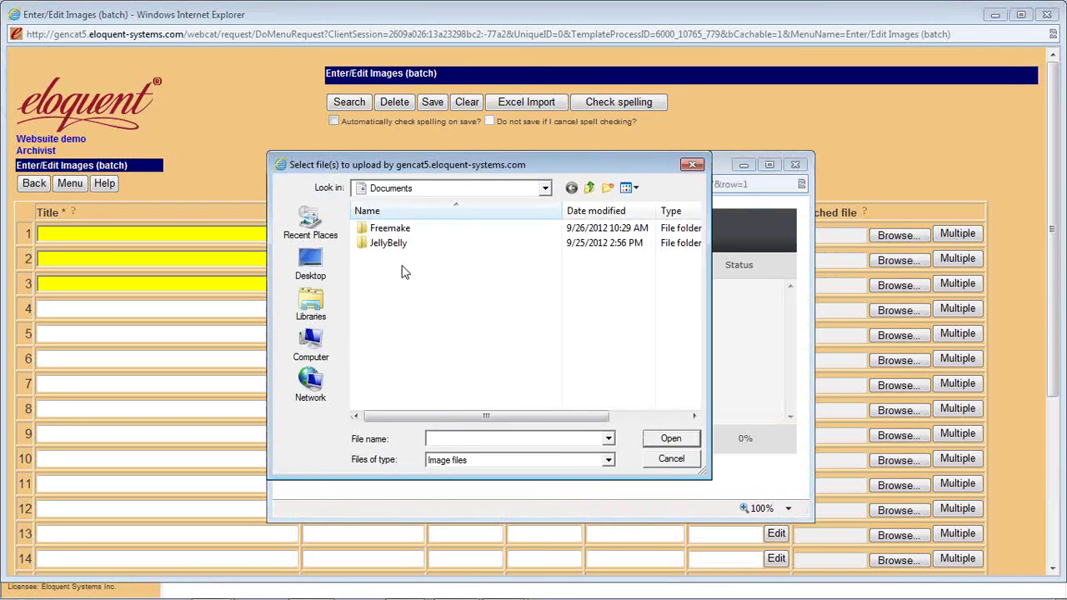
click(590, 189)
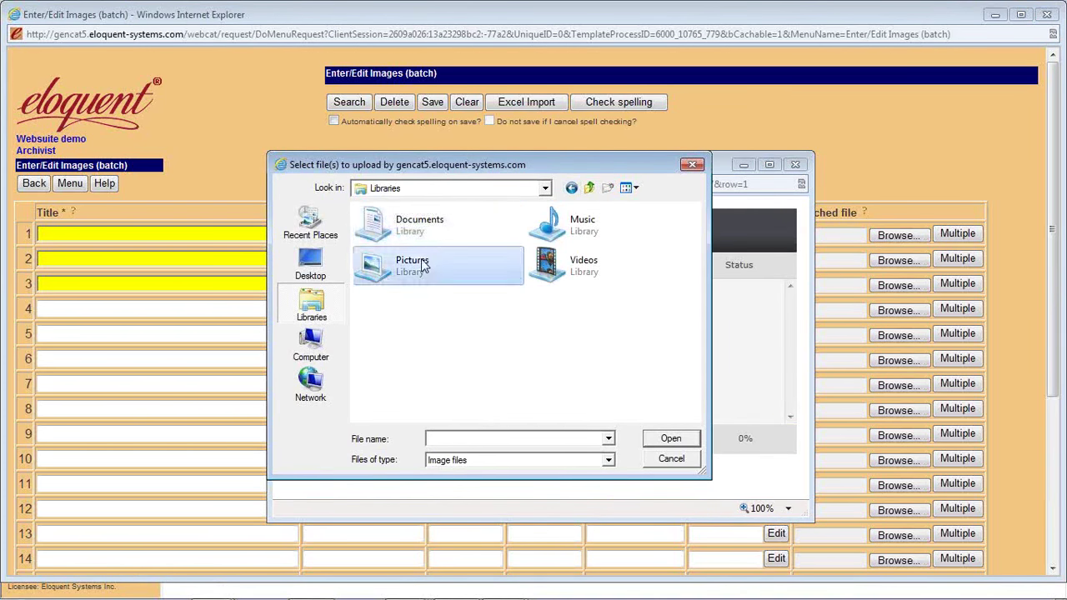
double_click(400, 265)
double_click(392, 250)
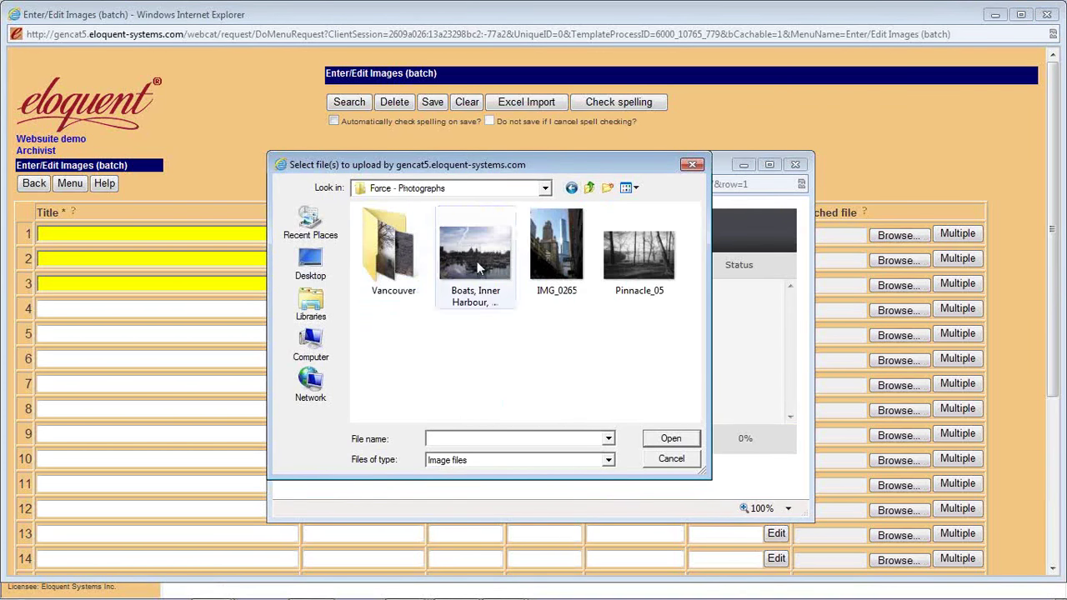
click(481, 260)
shift+click(640, 280)
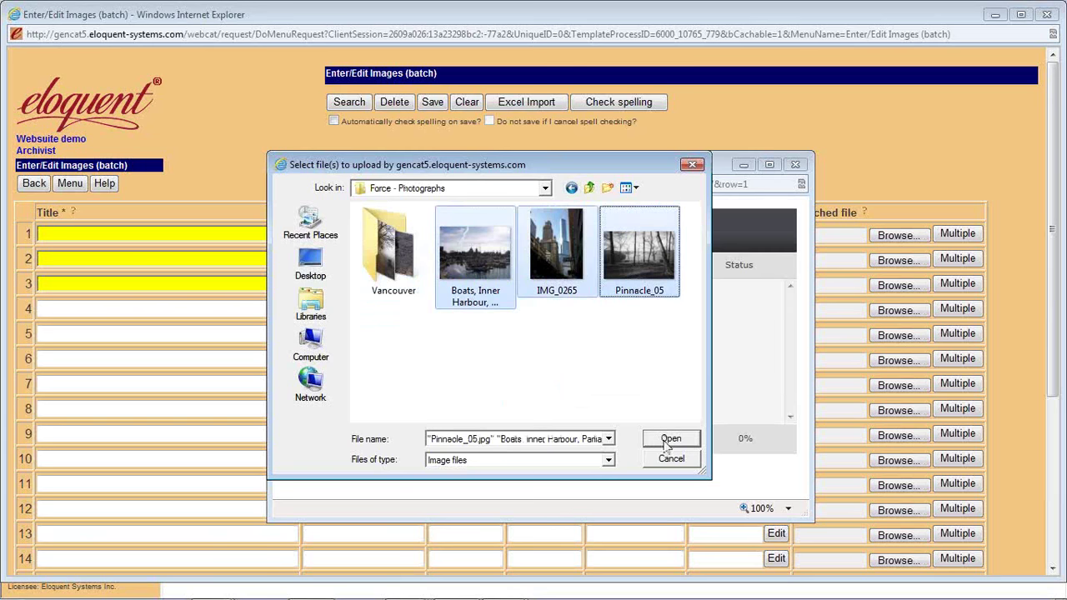
click(671, 439)
click(389, 438)
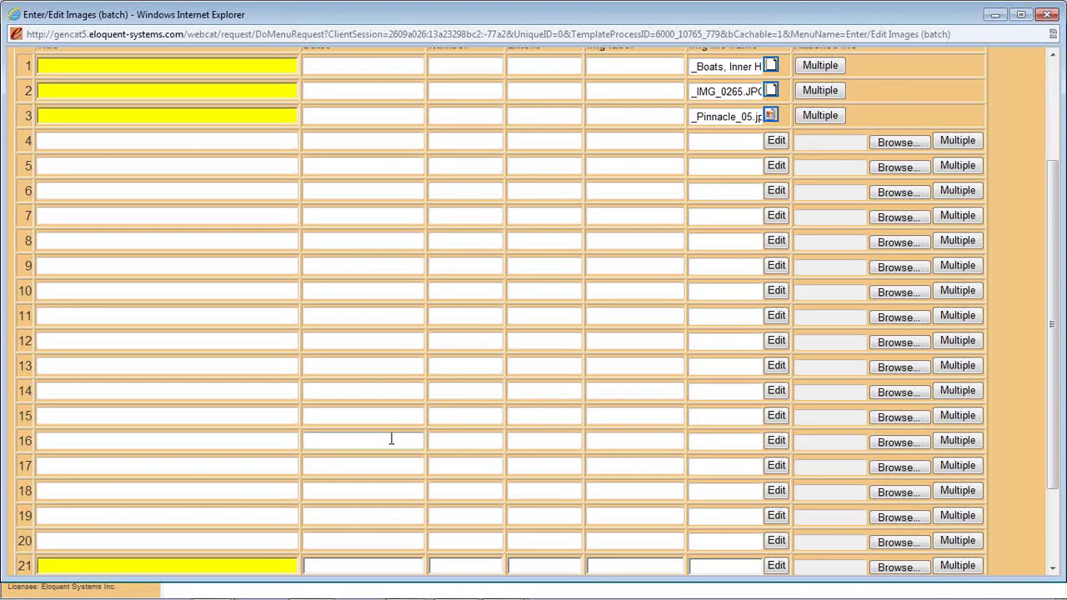
drag(1053, 341, 1060, 265)
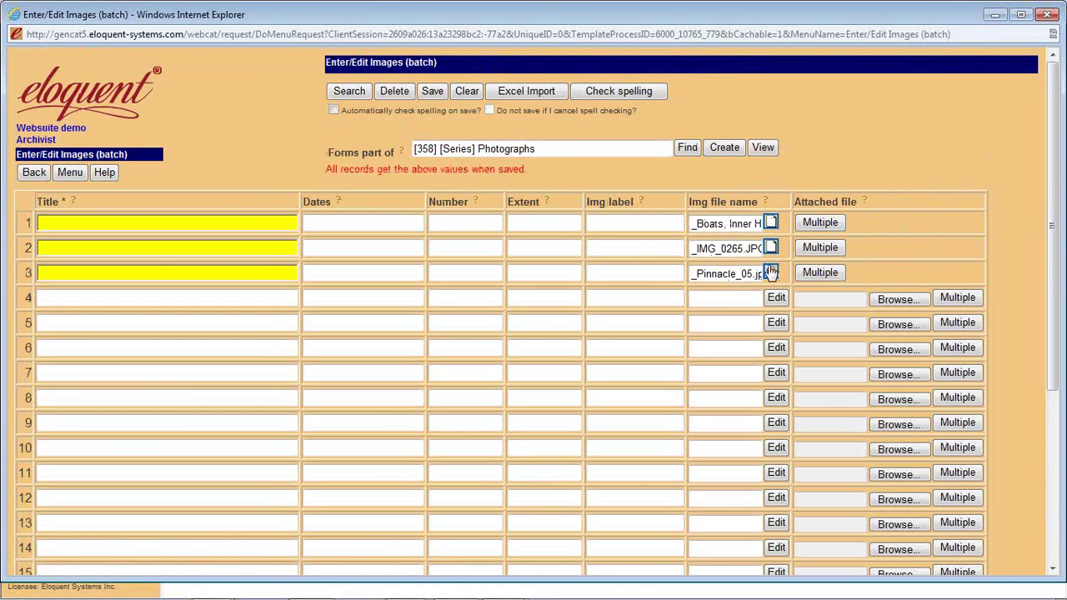
- Check the row-1 harbour photo, title it 'Victoria', and close the batch image window
click(771, 223)
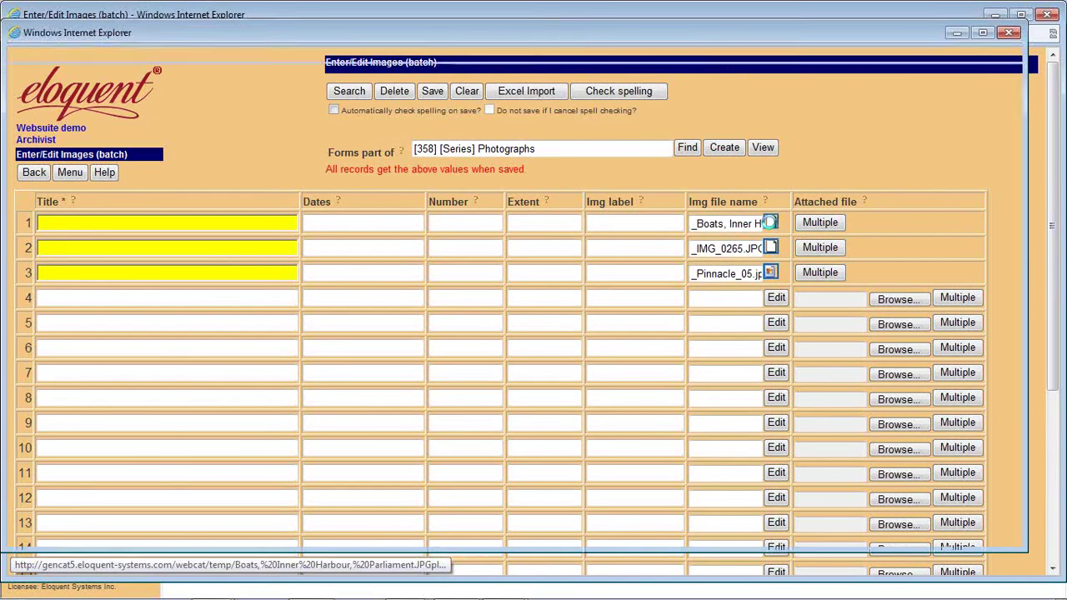
click(1010, 33)
text(Victoria)
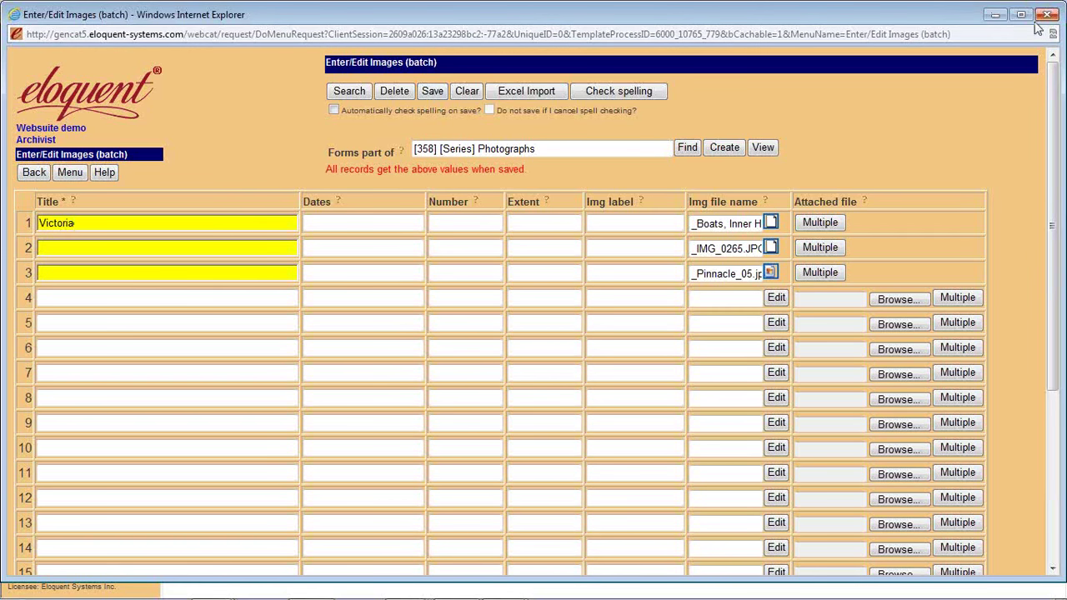
click(1046, 12)
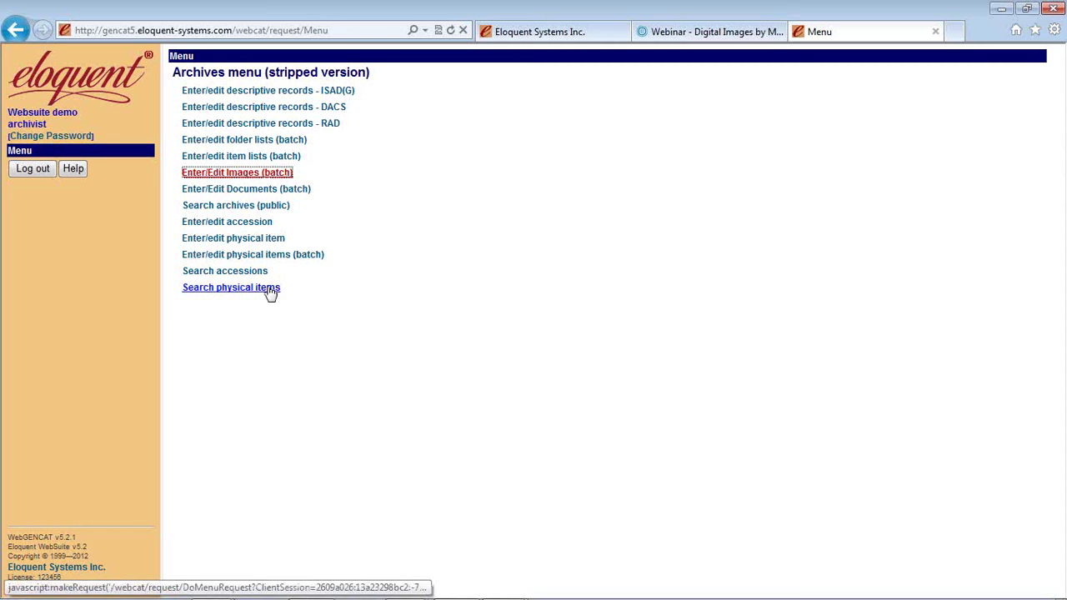
- Search the public archives for 'ellis wiley' and expand the Ellis Wiley fonds
click(255, 206)
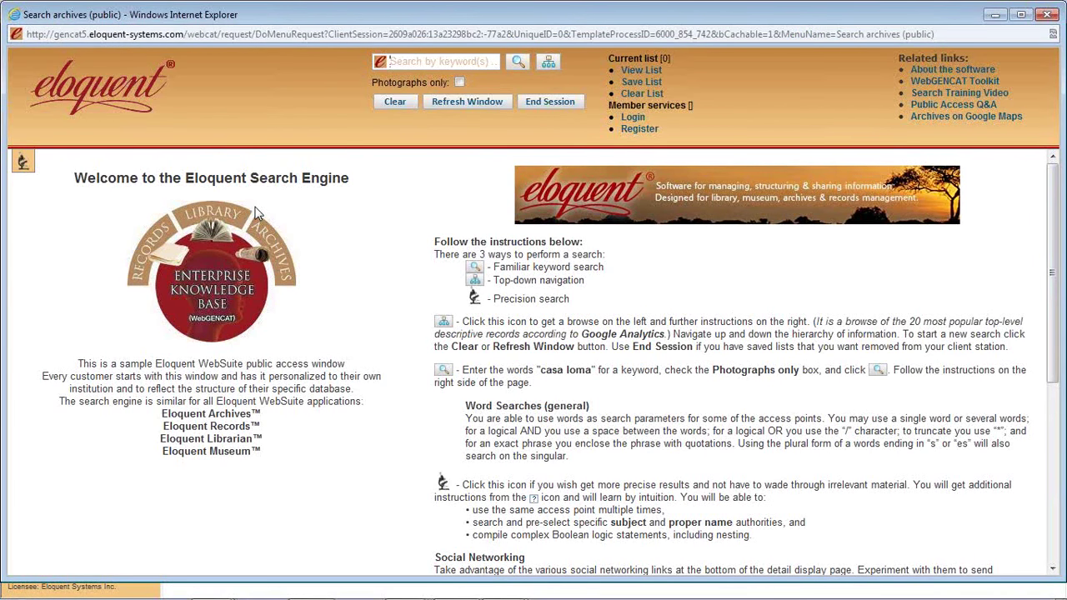
text(ellis wiley)
key(Return)
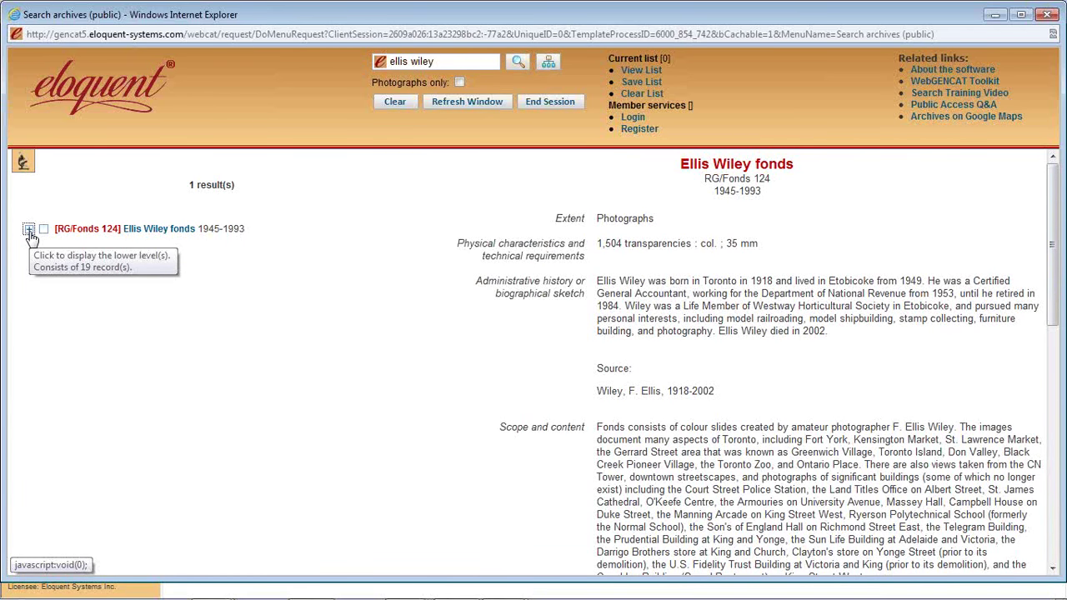
click(30, 231)
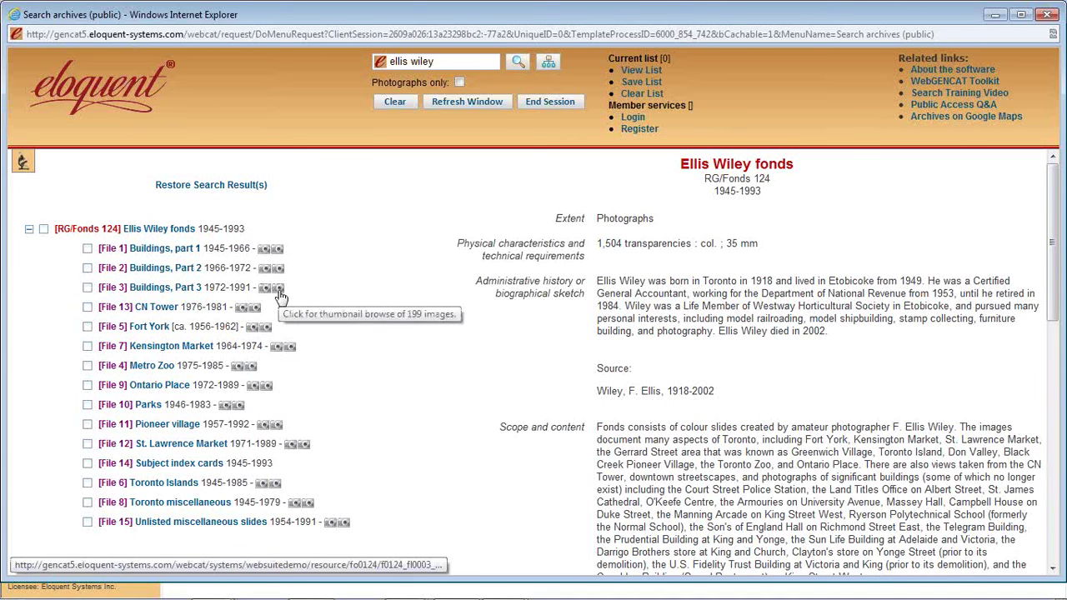
- Page through the Buildings, Part 3 photos in the viewer, viewing the fountain photo full size
click(279, 290)
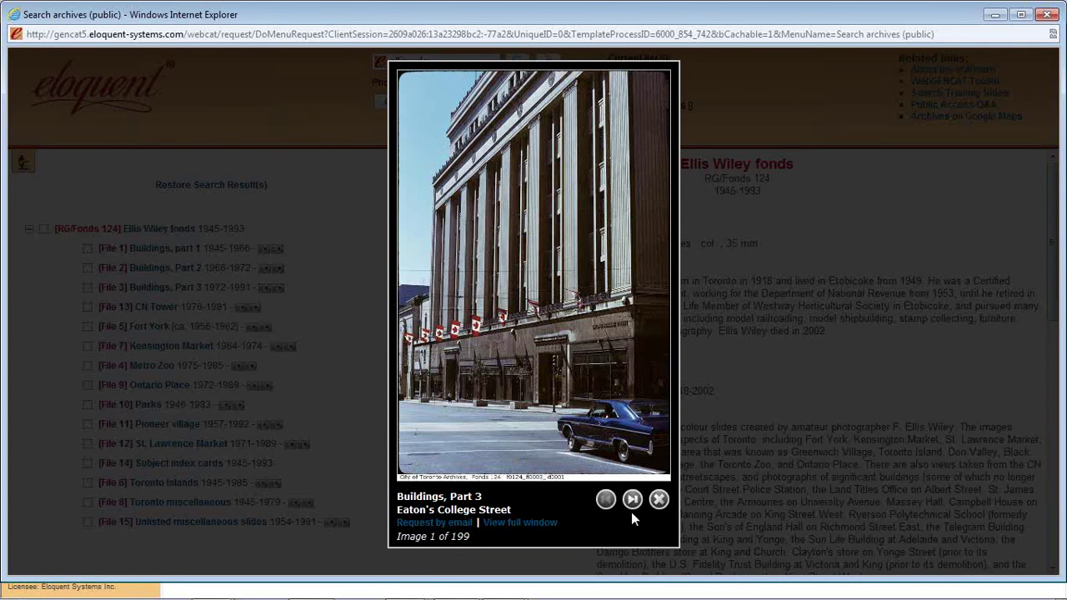
drag(474, 535, 429, 537)
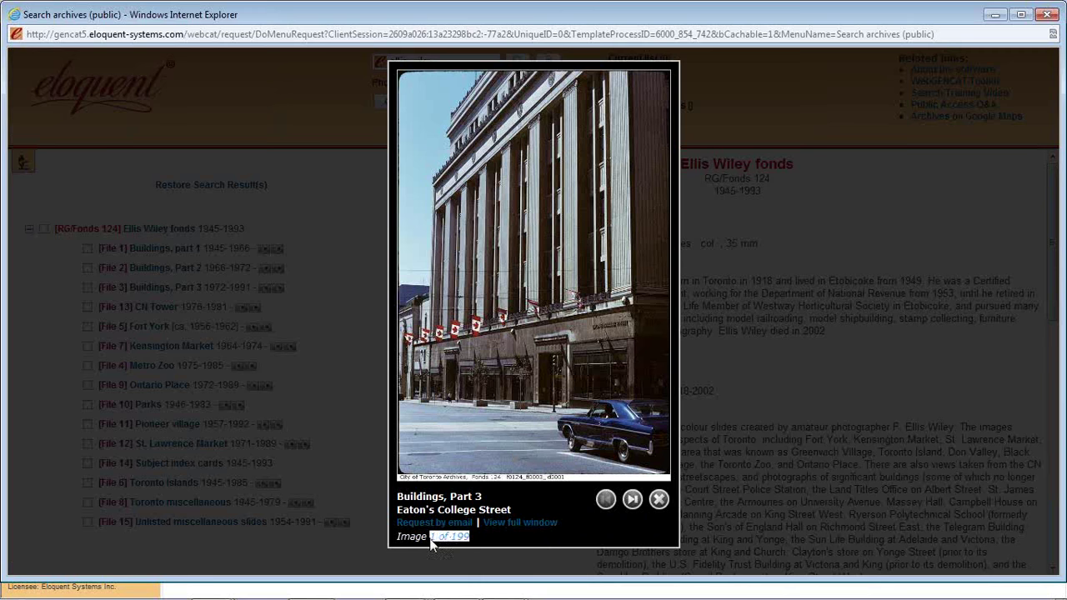
click(631, 503)
click(631, 504)
click(631, 505)
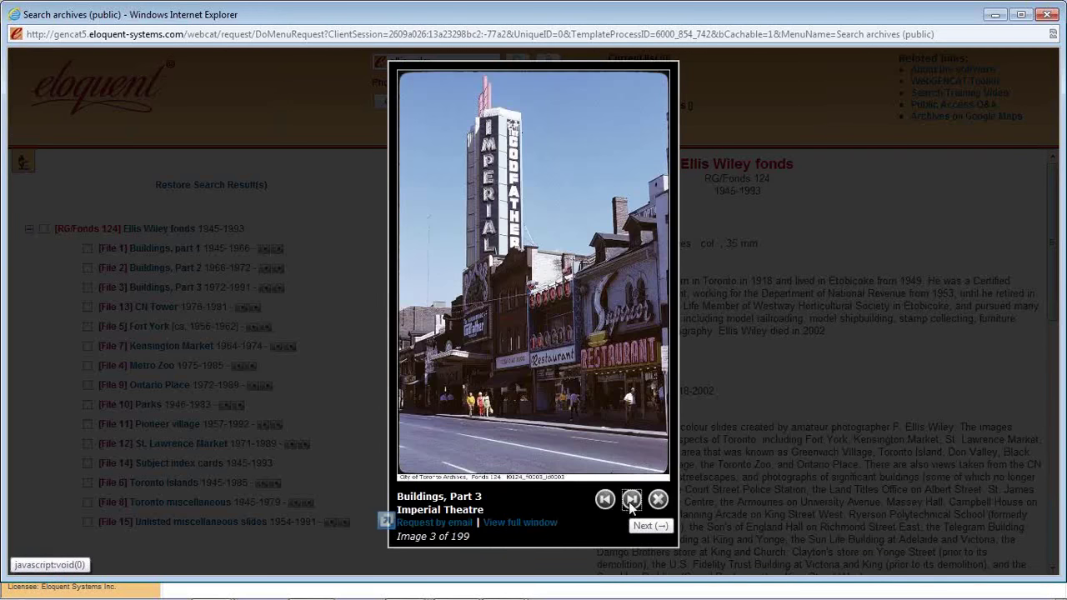
click(607, 505)
click(630, 503)
click(631, 504)
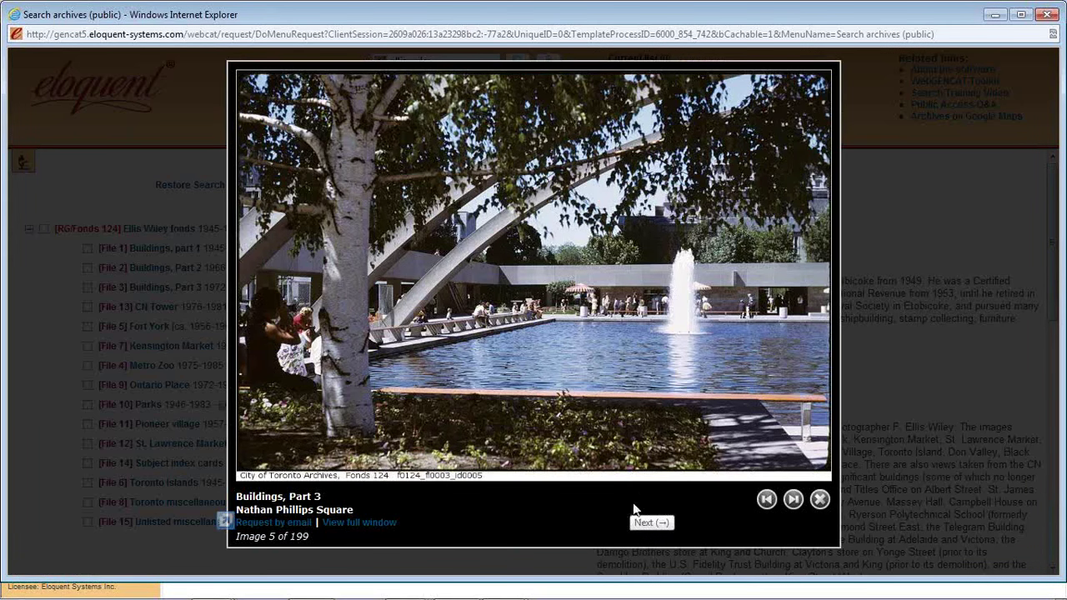
click(359, 522)
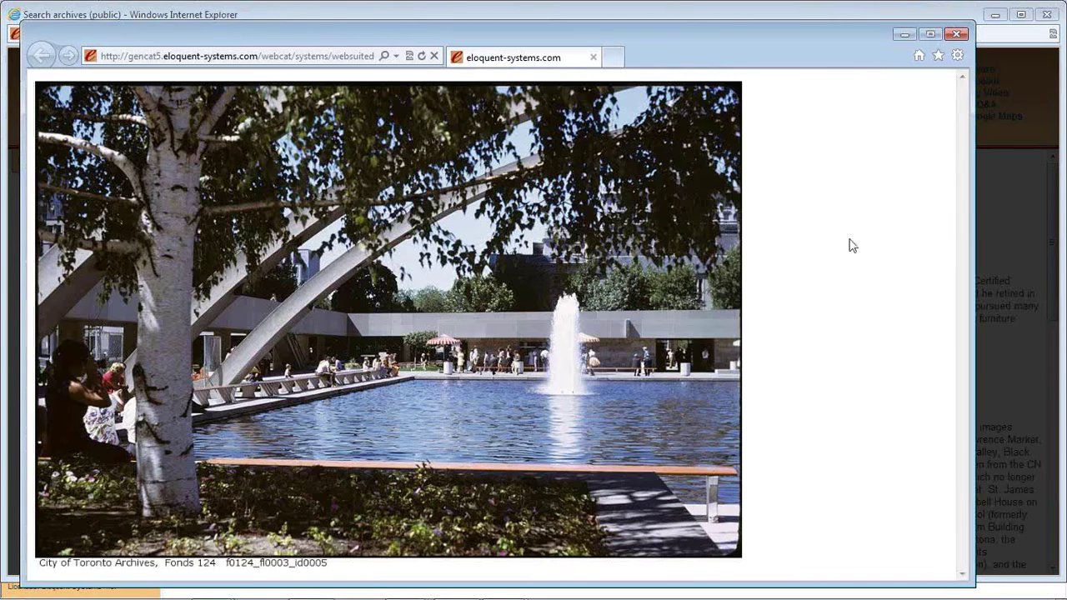
click(959, 35)
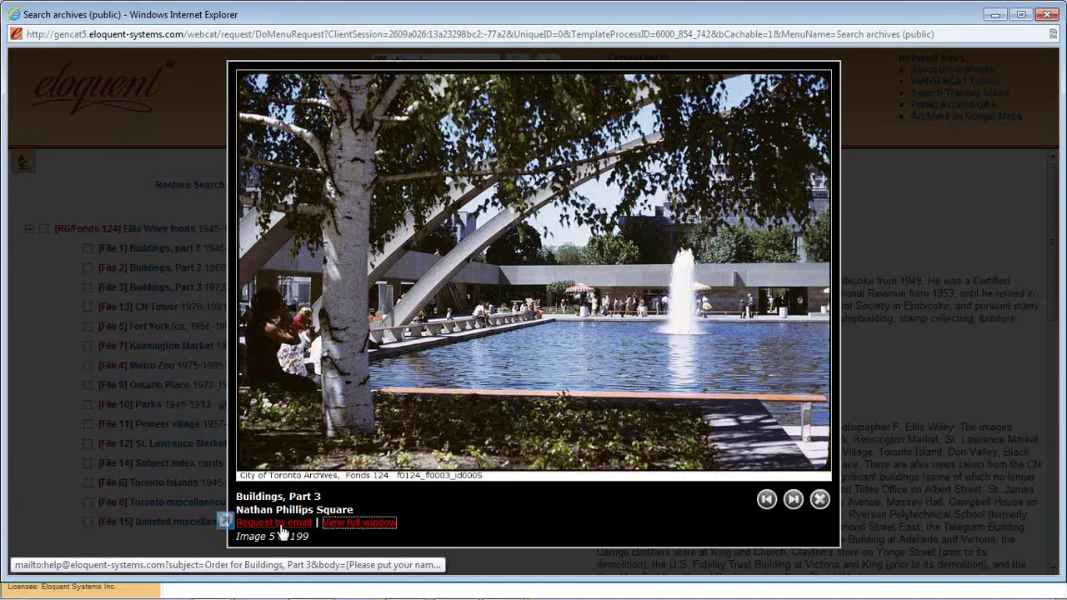
click(821, 499)
- Open the Buildings, Part 3 file record and page through its photos starting at 154
click(160, 288)
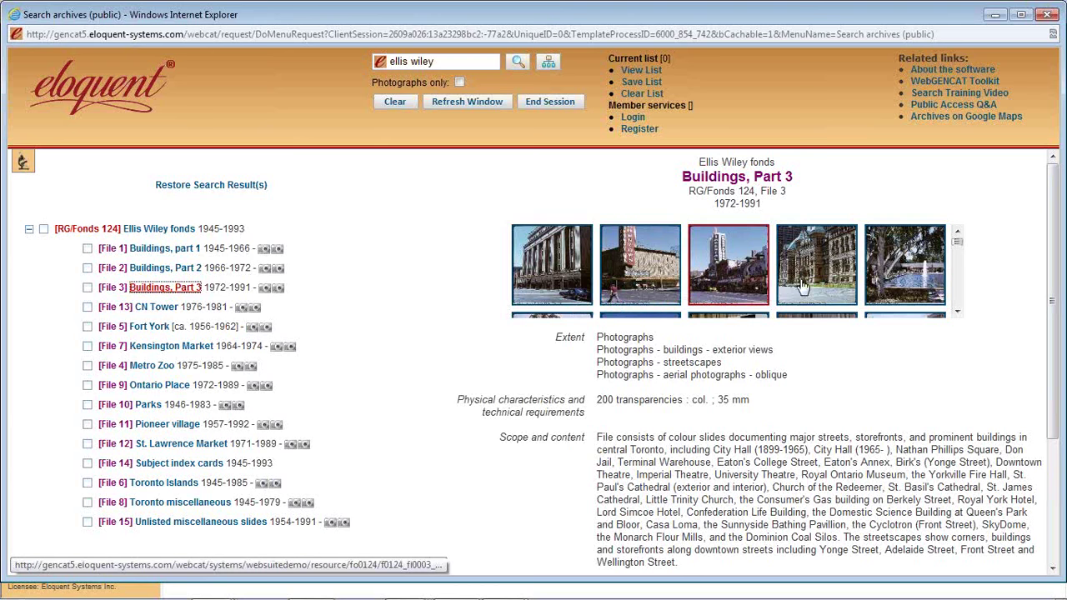
drag(959, 241, 957, 292)
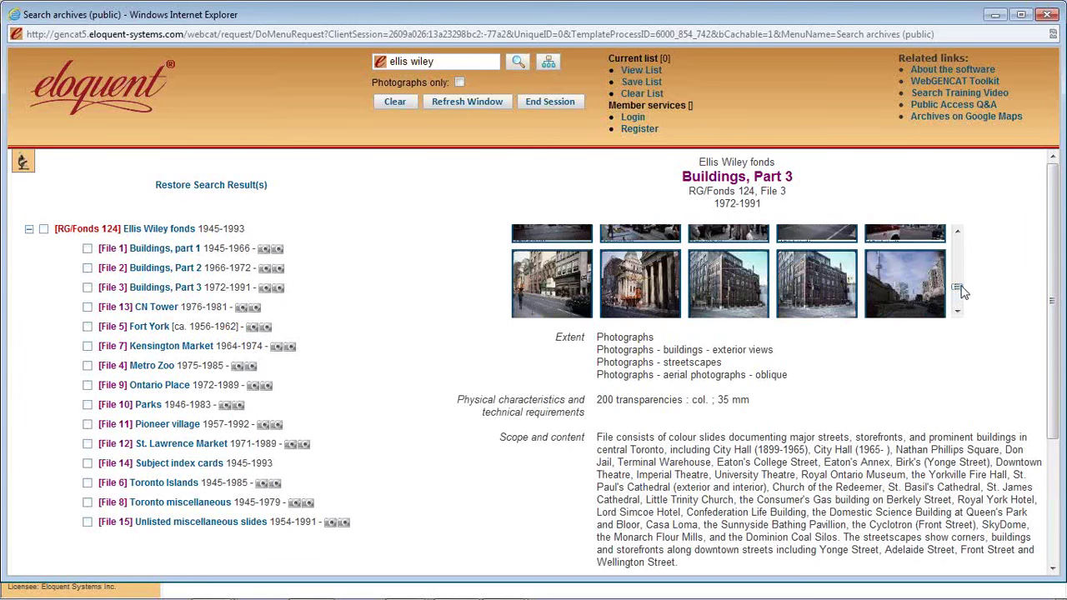
click(816, 292)
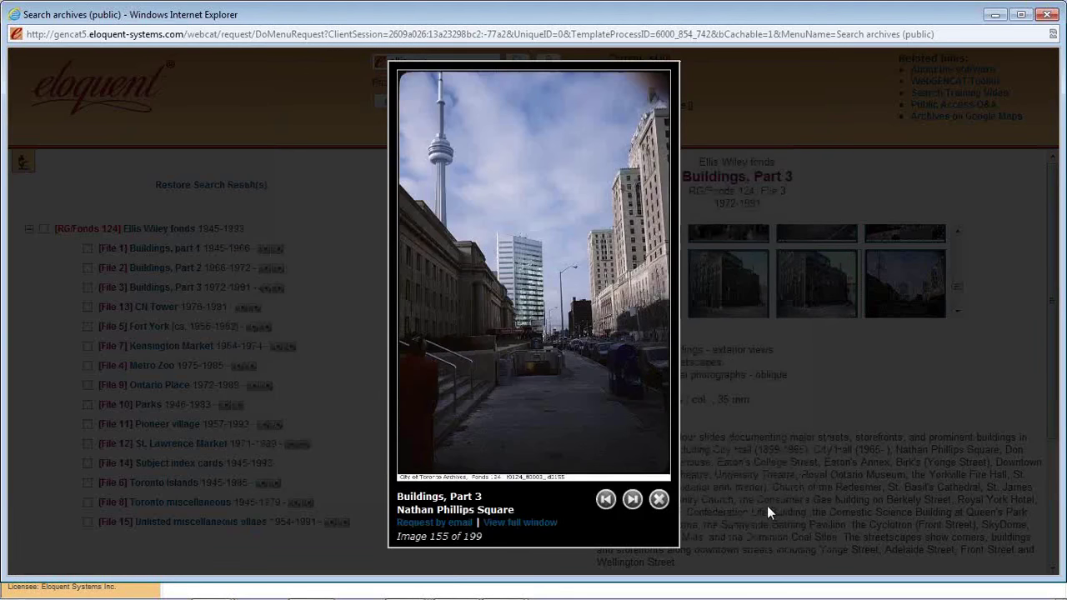
click(793, 499)
click(632, 500)
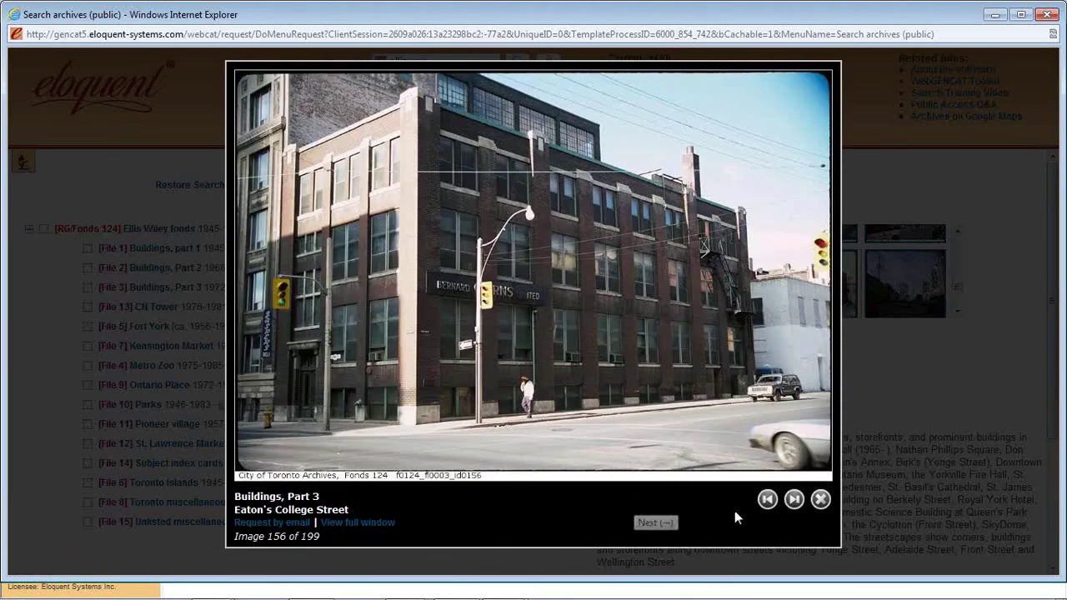
click(821, 500)
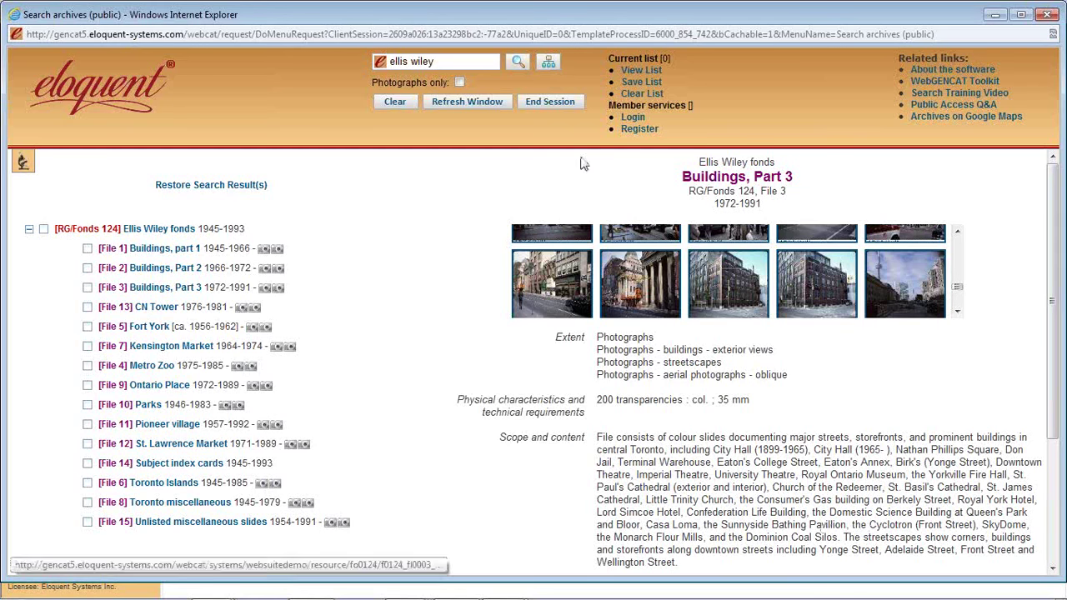
drag(435, 62, 390, 63)
- Search photographs for 'burwash' and page two photos forward from the Burwash Hall residence photo
text(burwash)
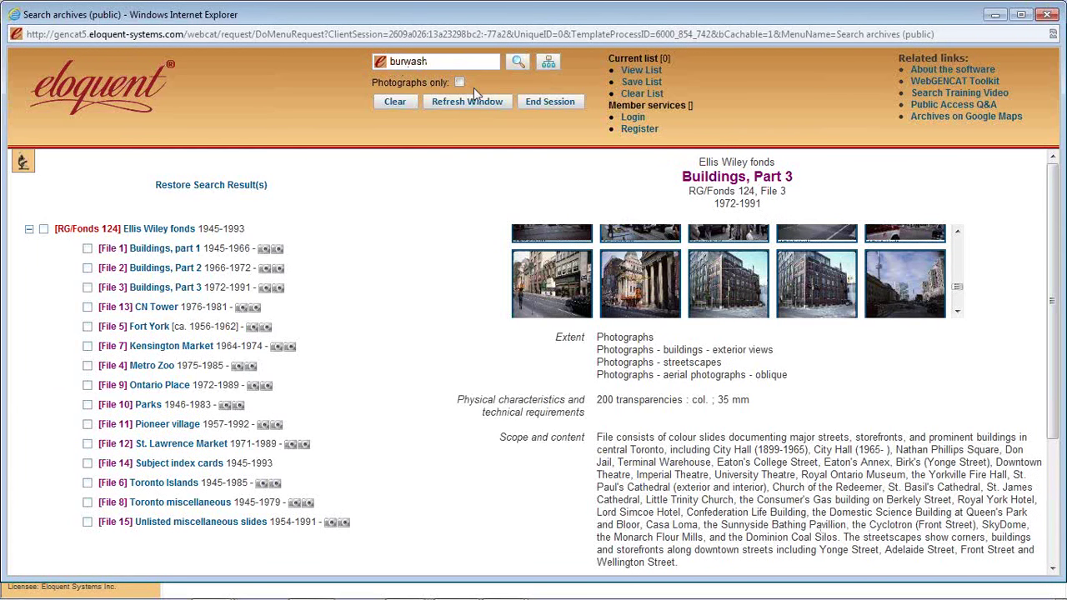
click(518, 63)
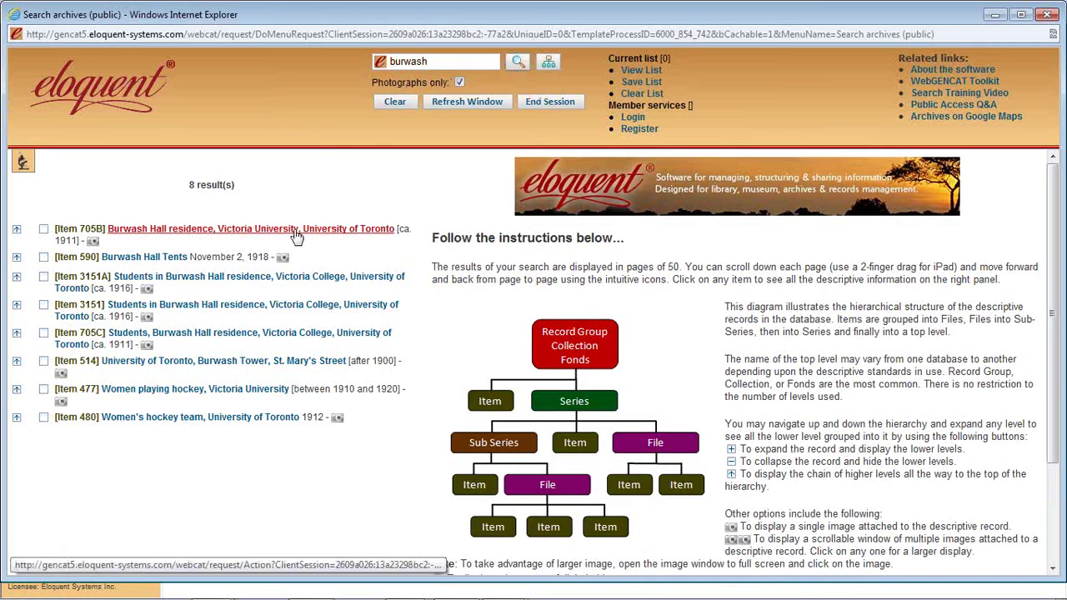
click(94, 241)
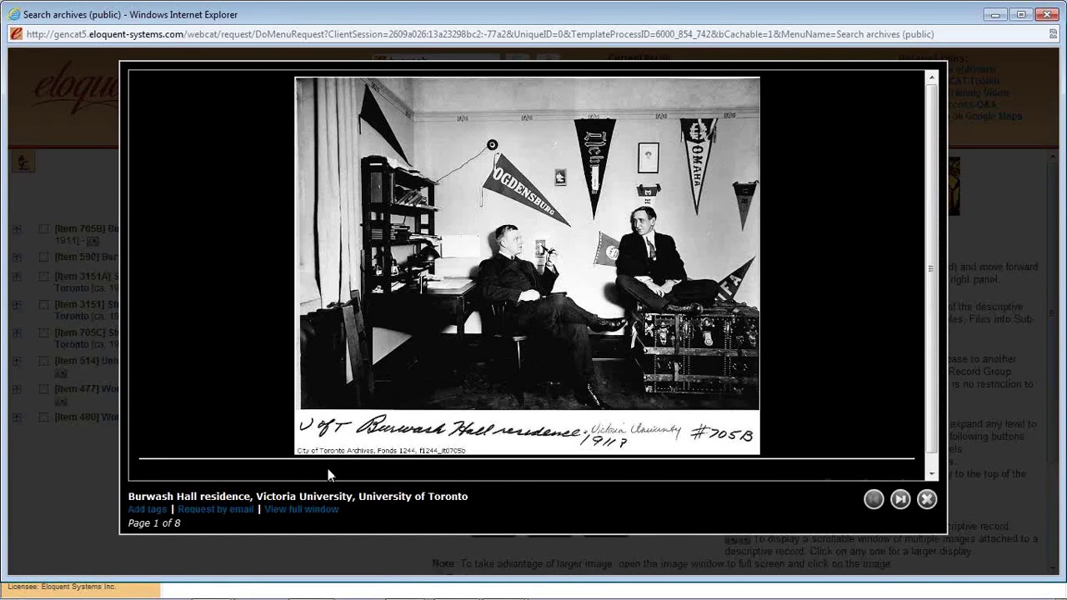
mouse_move(186, 523)
mouse_down()
mouse_move(148, 531)
mouse_move(189, 527)
mouse_up()
click(900, 499)
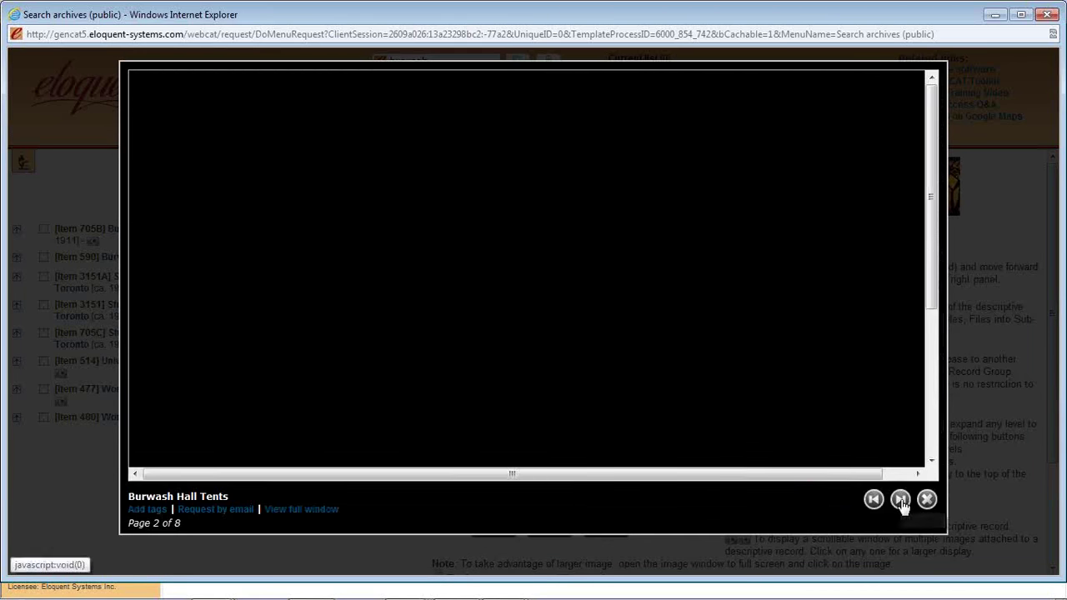
click(900, 498)
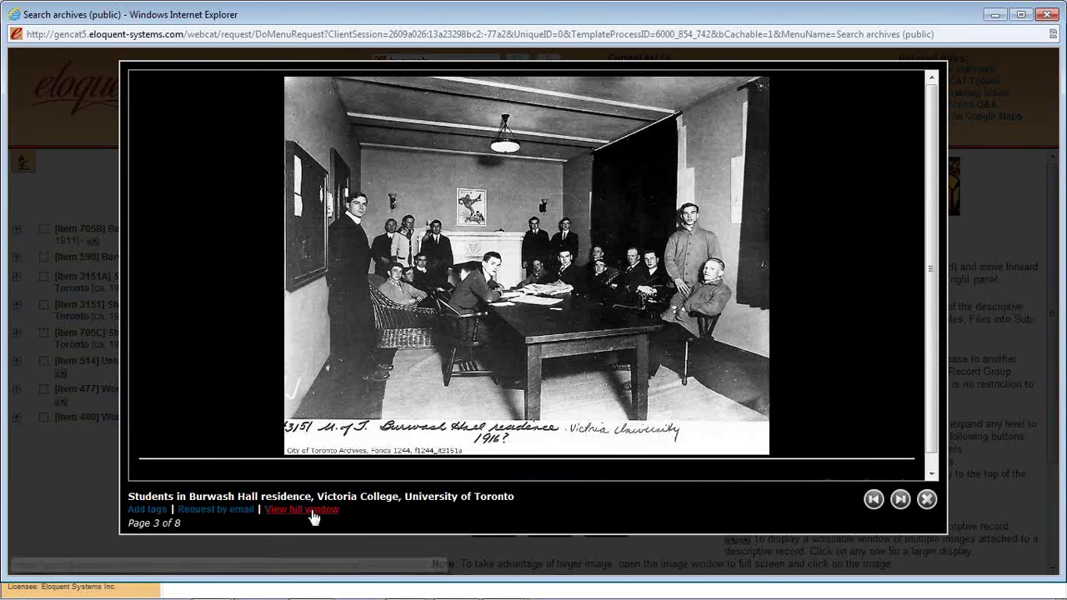
click(926, 500)
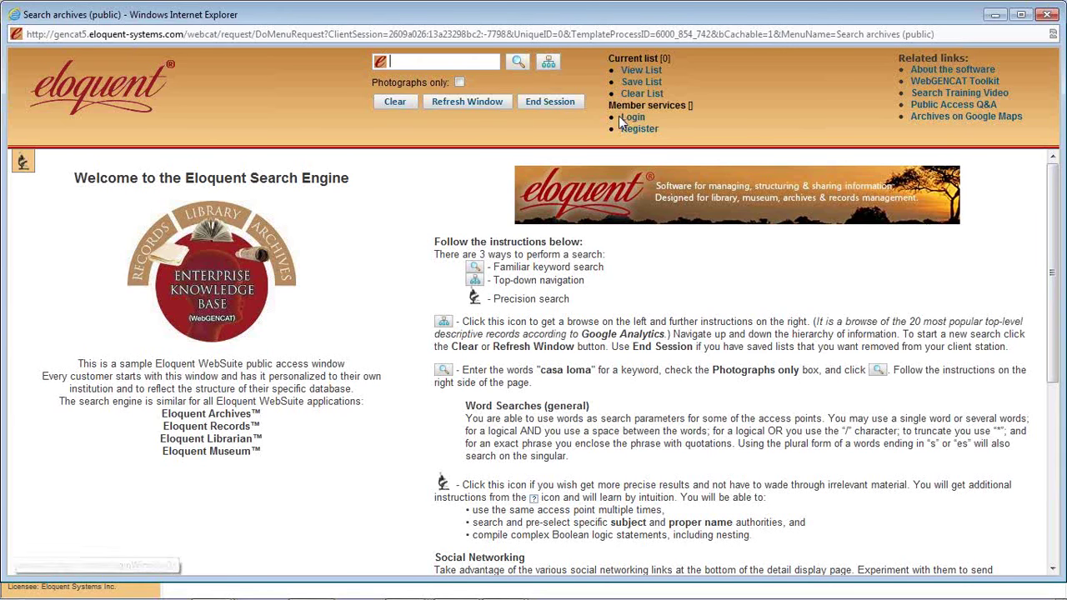
click(634, 119)
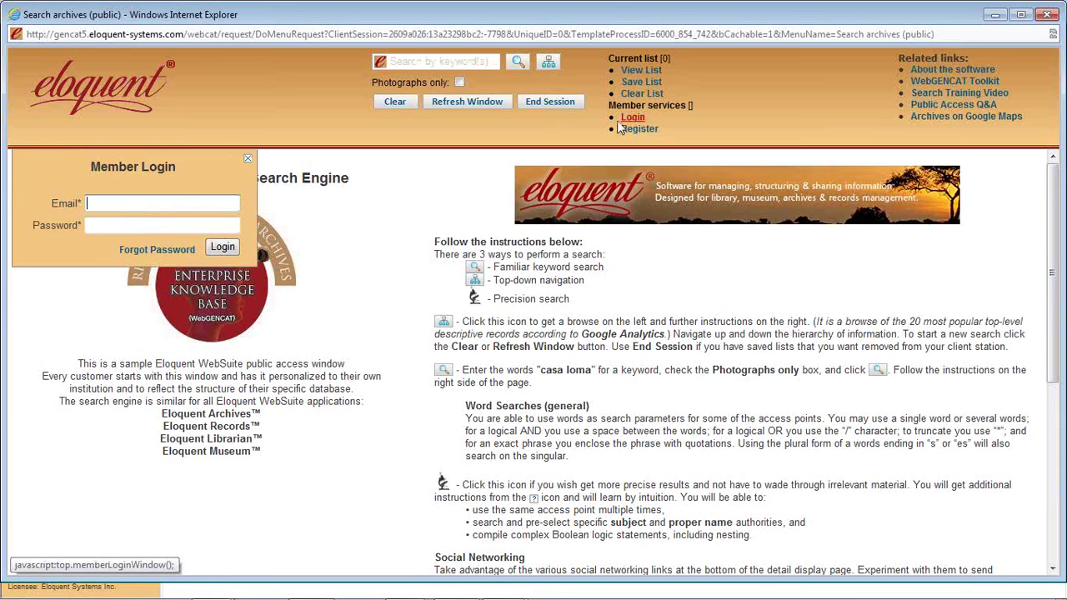
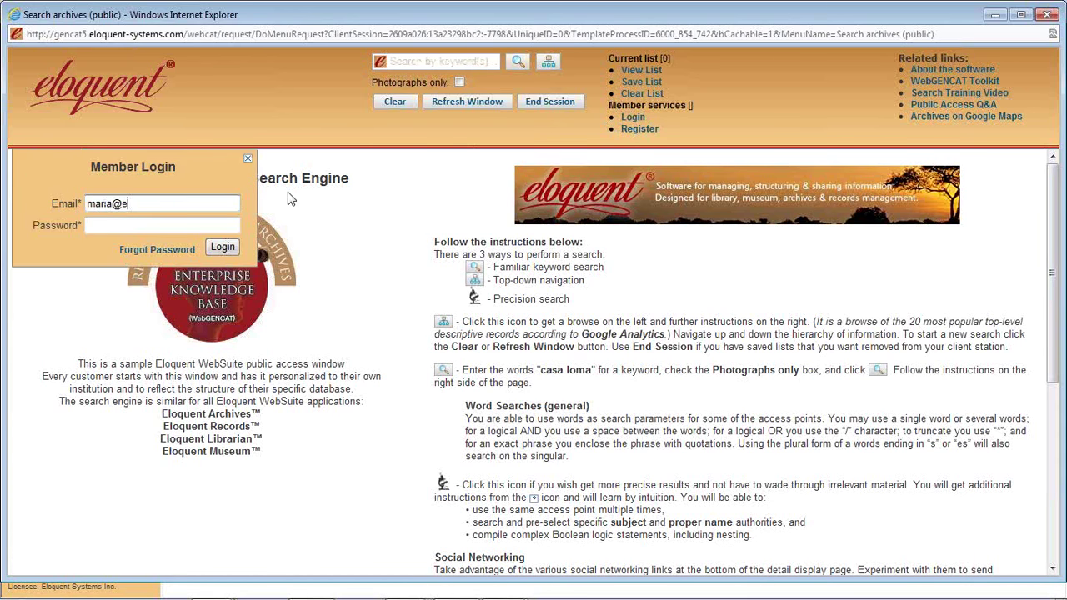
- Log in with the member account's email address and password
key(Tab)
text(•••••••••)
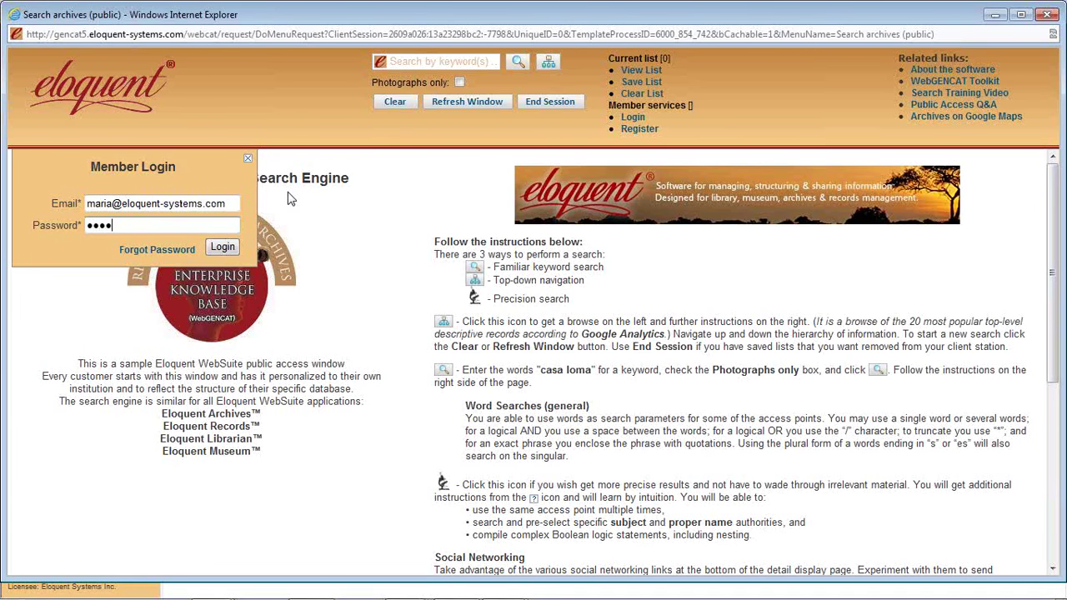
key(Return)
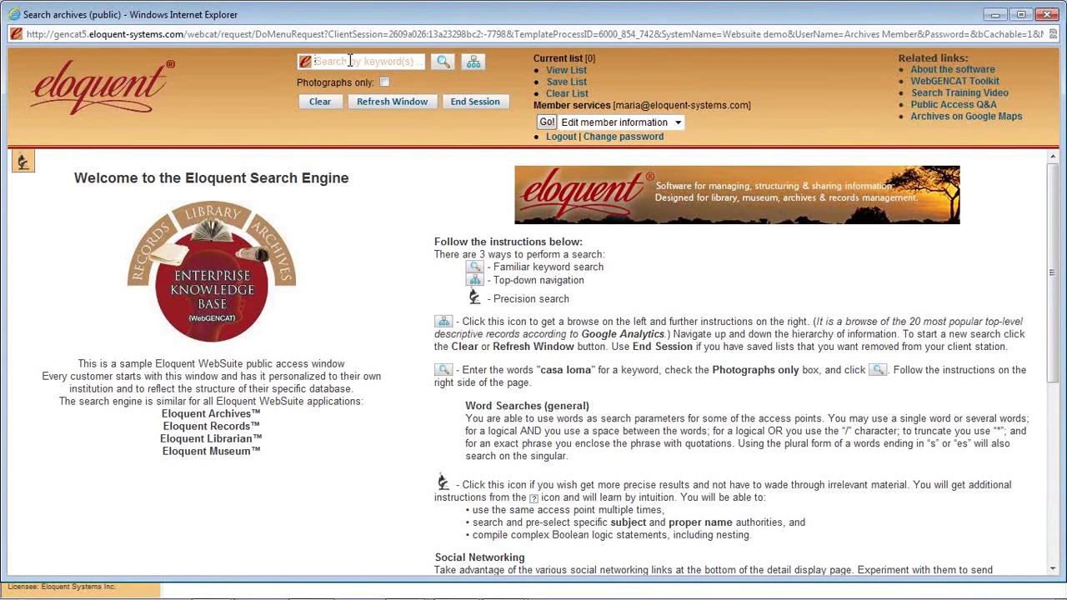
- Enter 'vincent massey' in the keyword search and limit it to photographs only
click(350, 61)
text(vn)
key(BackSpace)
key(BackSpace)
key(BackSpace)
text(vincent masse)
click(384, 83)
- Run the vincent massey photo search and enlarge the Convocation Hall record's photograph
click(442, 62)
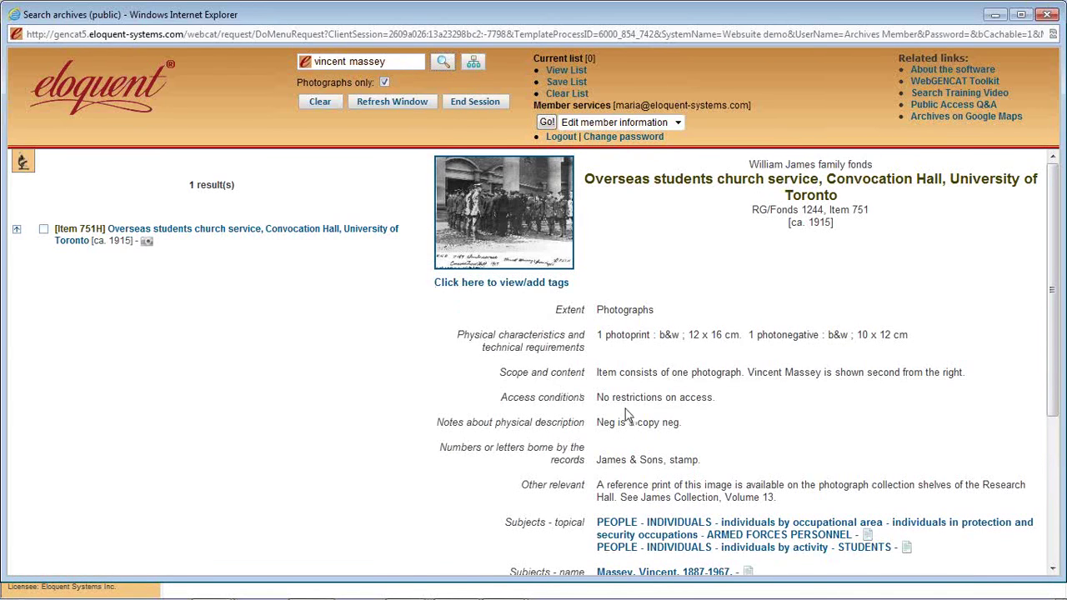
drag(598, 373, 967, 376)
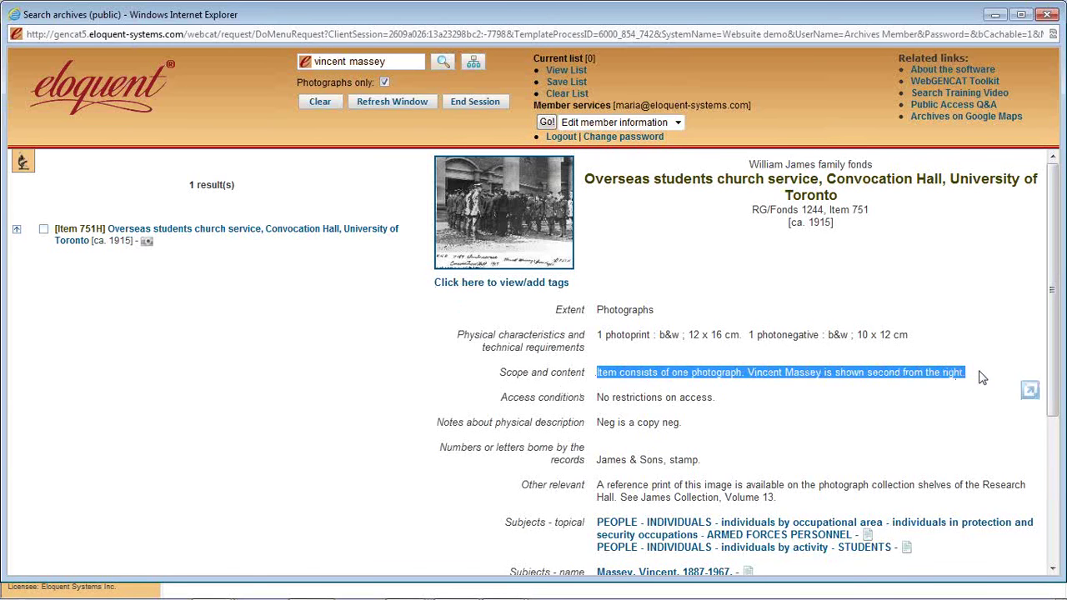
click(981, 376)
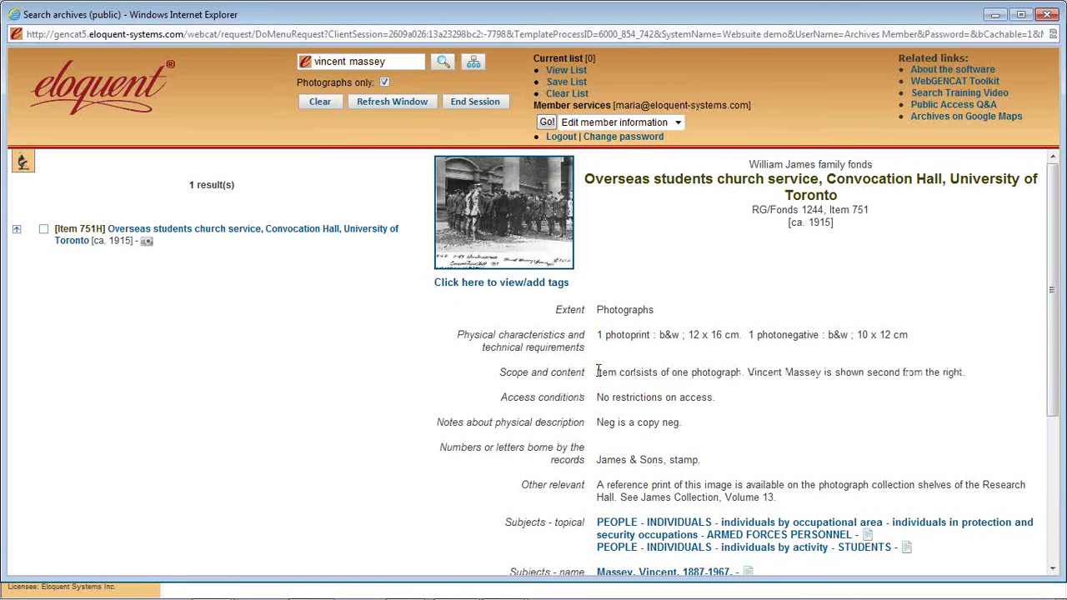
click(530, 261)
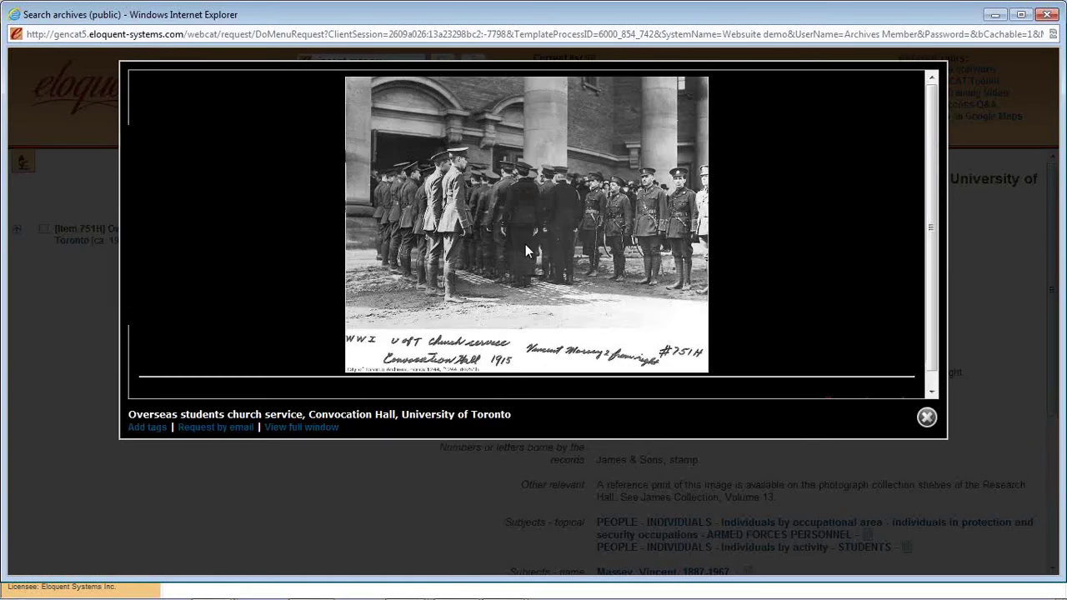
click(159, 429)
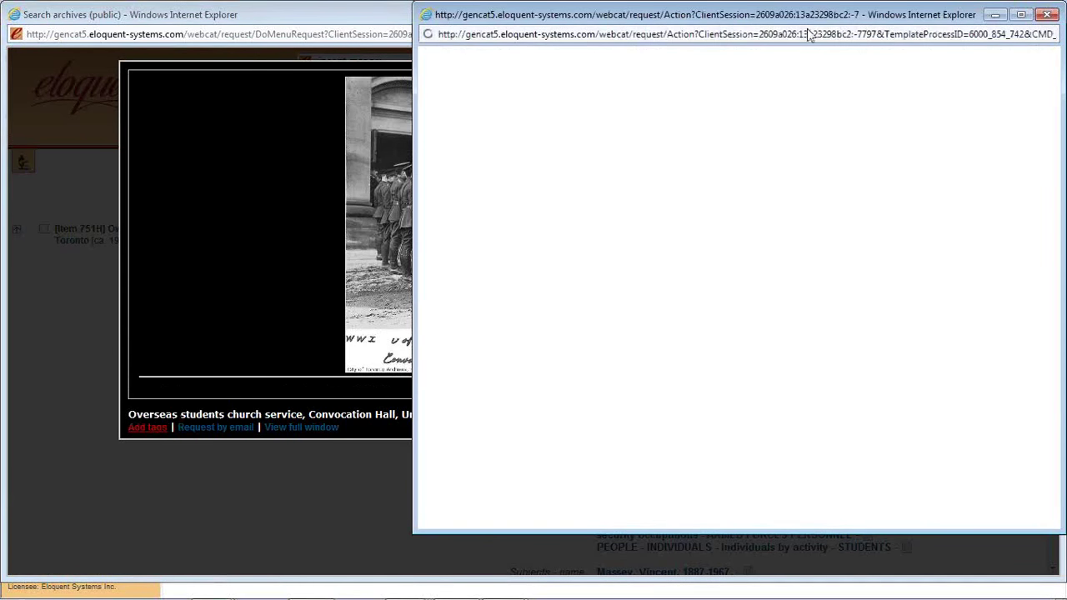
- Draw a tag box over the right-hand officer and save it as 'Vincent Massey'
drag(802, 18, 542, 24)
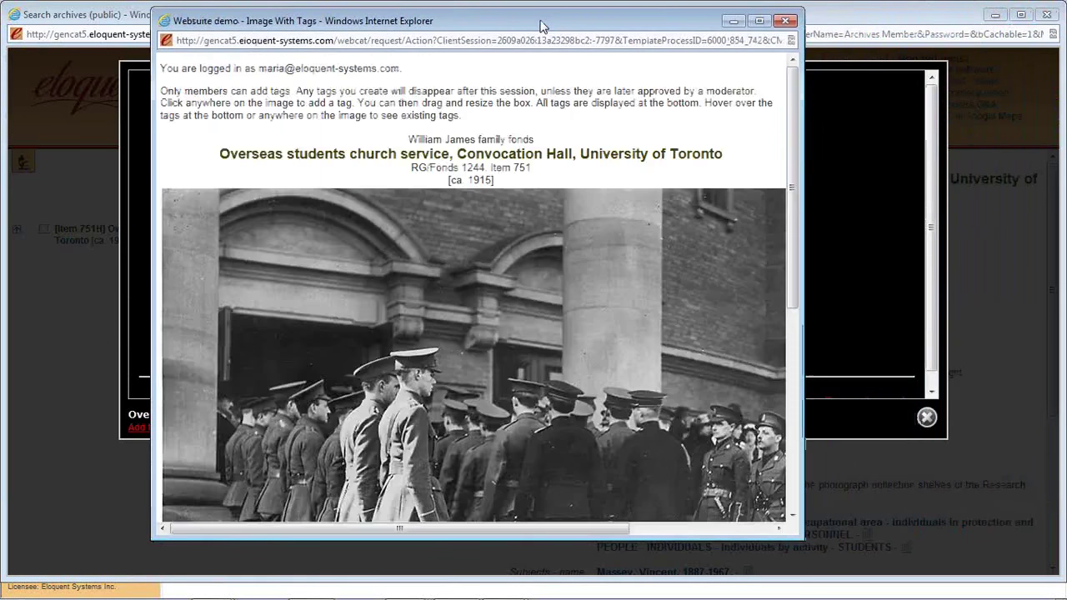
drag(813, 198, 1033, 204)
scroll(1021, 210, down, 2)
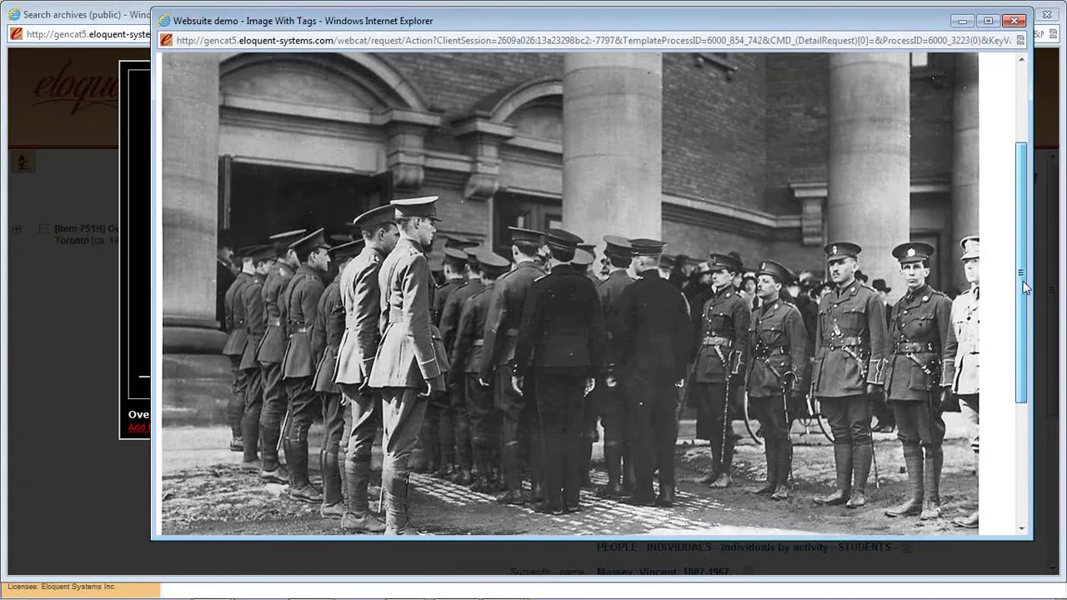
click(913, 258)
drag(913, 258, 915, 242)
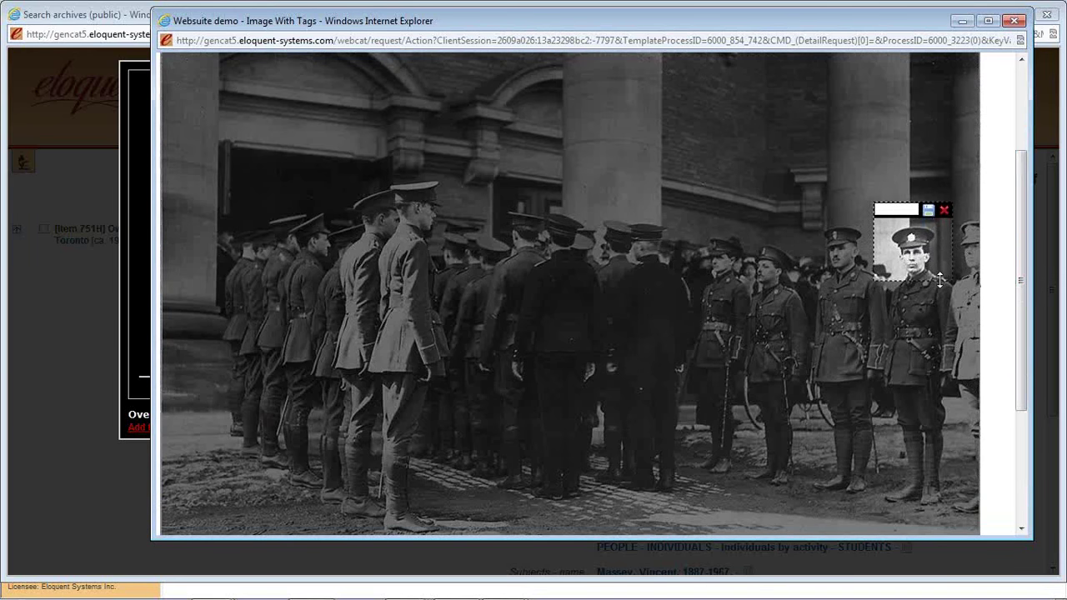
drag(940, 281, 942, 333)
drag(951, 273, 958, 272)
click(914, 210)
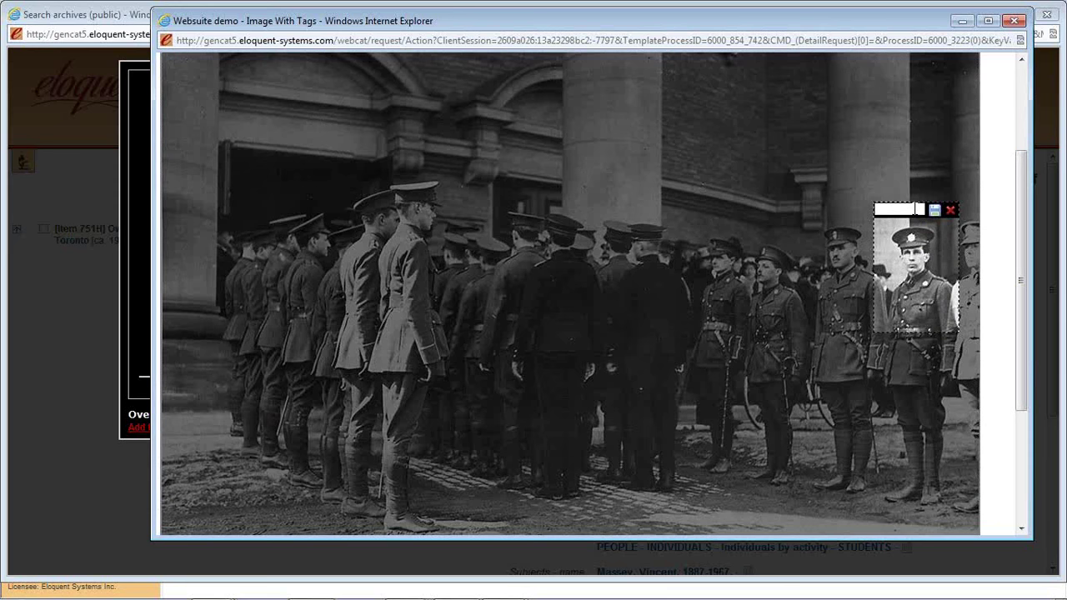
text(Vincen)
text(t Massey)
click(934, 210)
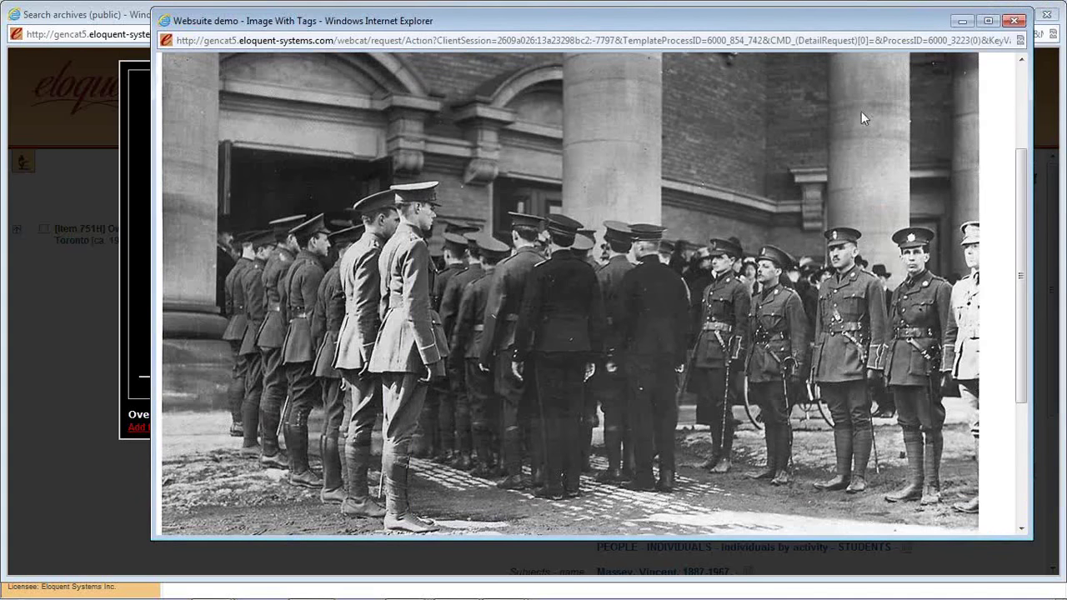
- Close the tagging and photo windows, then re-enlarge the photo to check the new tag
click(1014, 22)
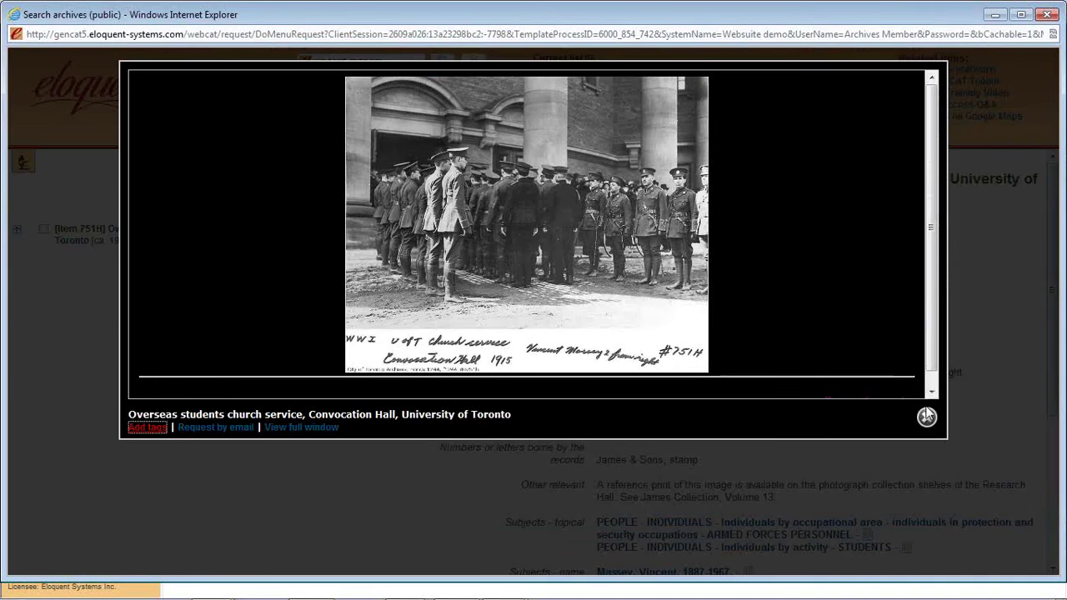
click(927, 416)
click(348, 231)
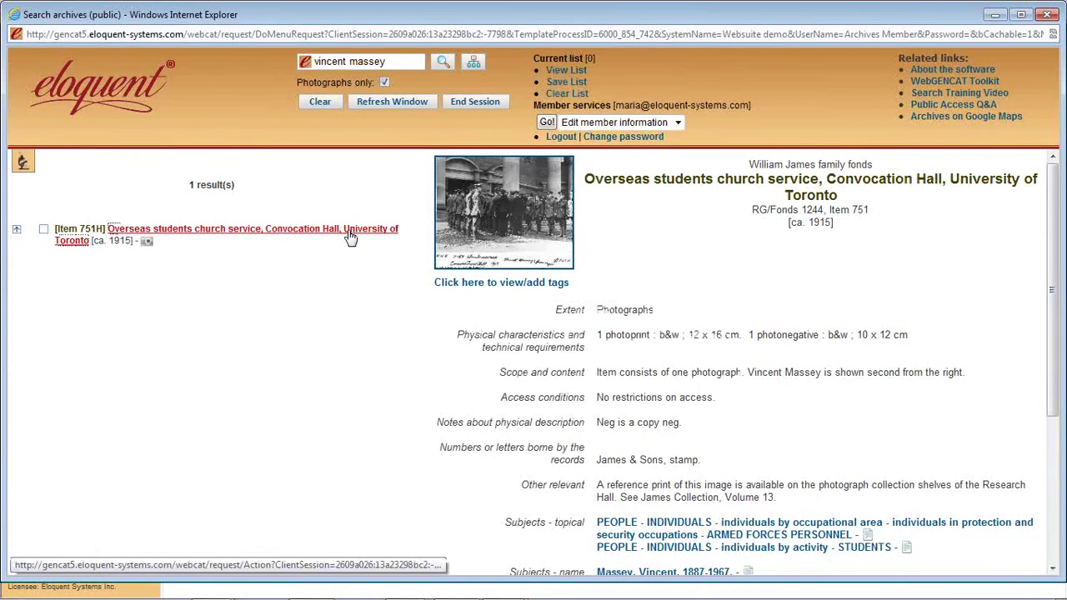
click(492, 240)
mouse_move(682, 191)
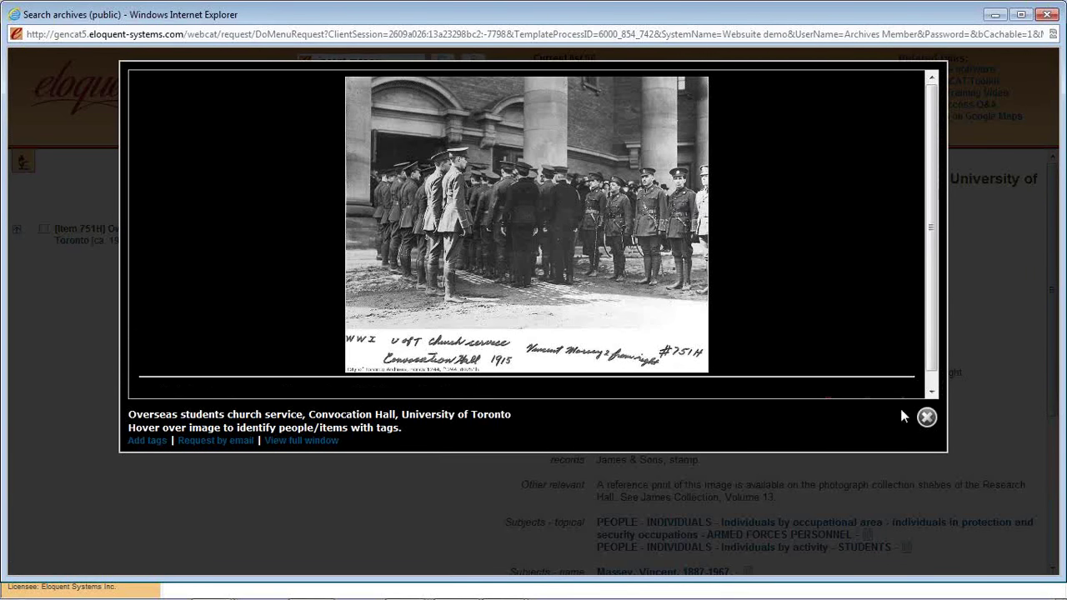
click(927, 417)
drag(1052, 303, 1053, 461)
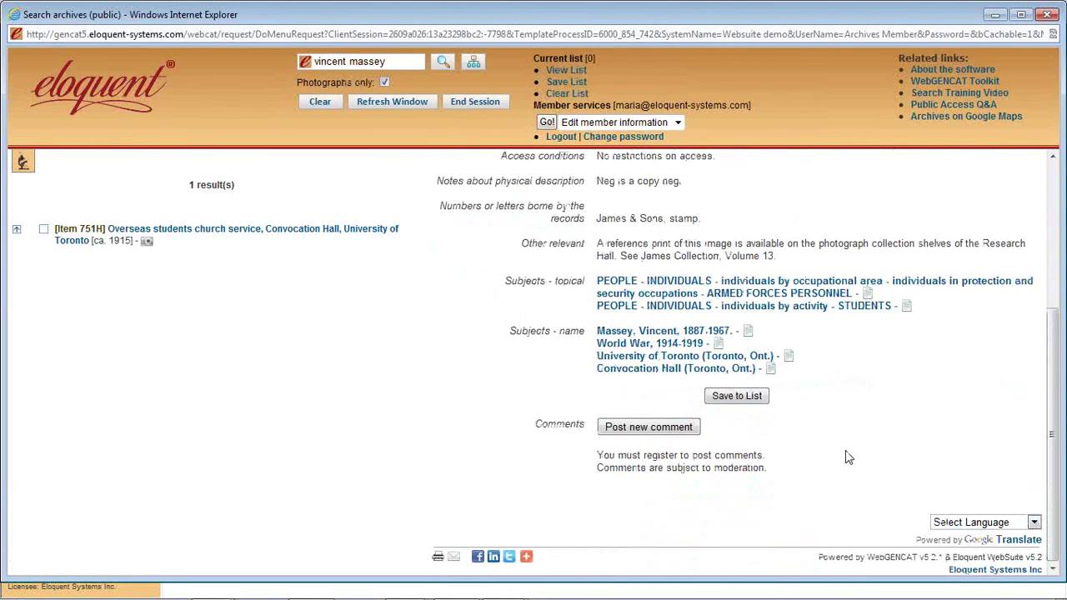
- Post the comment 'Does anyone know who else is in this photograph?' and reload the record
click(650, 427)
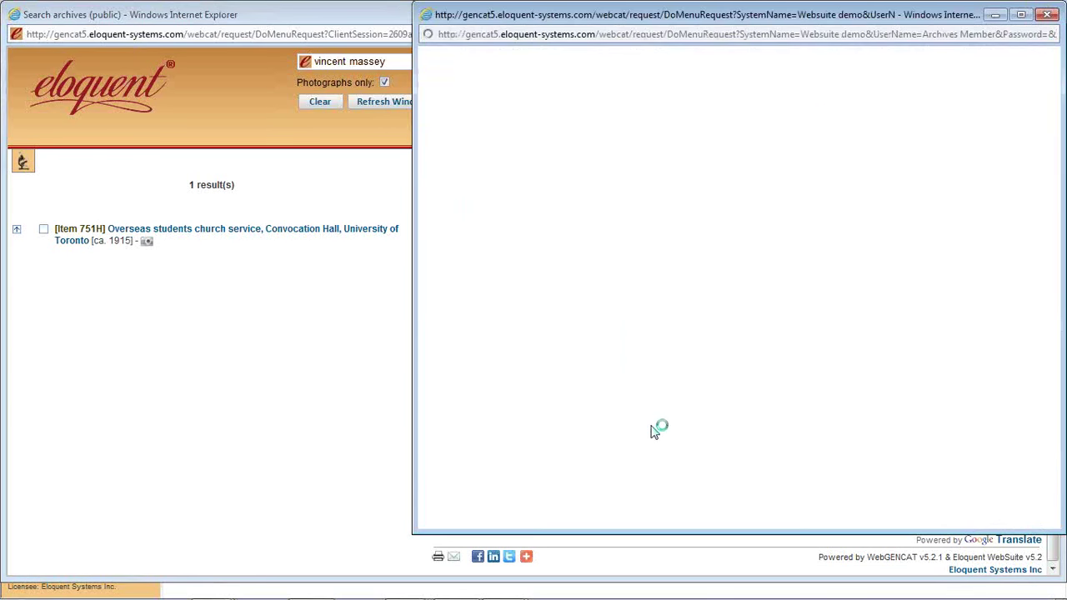
text(Whe)
key(BackSpace)
key(BackSpace)
key(BackSpace)
text(D)
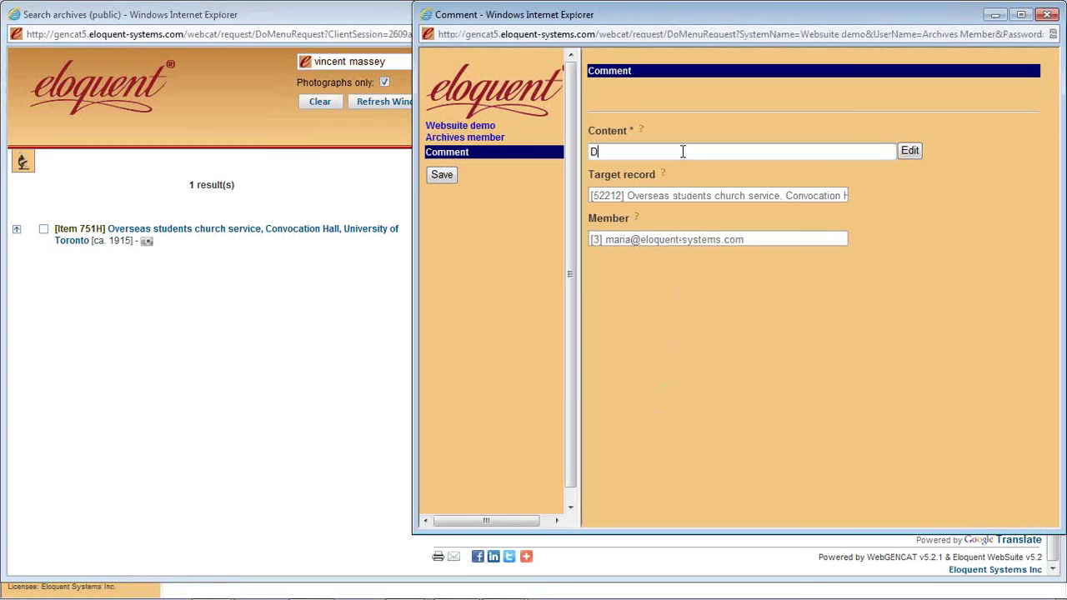
text(oe  anyone know who )
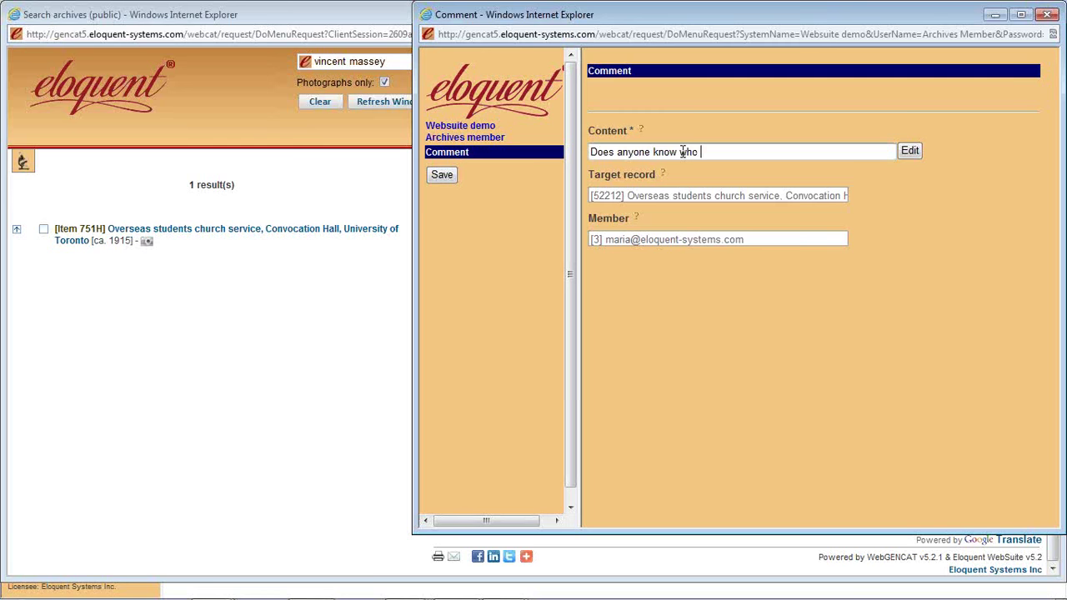
text(else is in this photograph?)
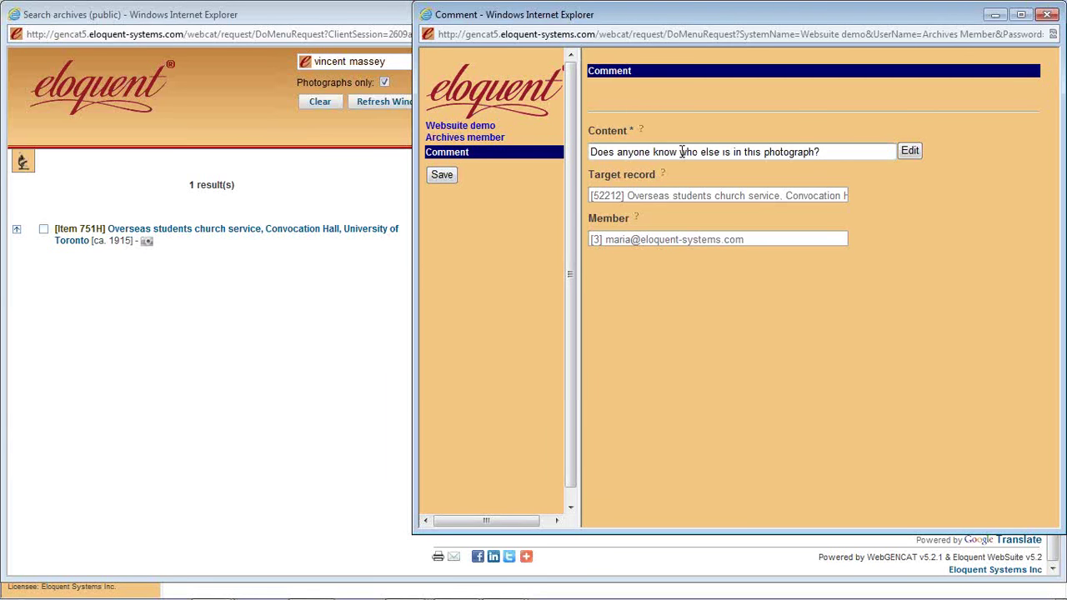
click(443, 175)
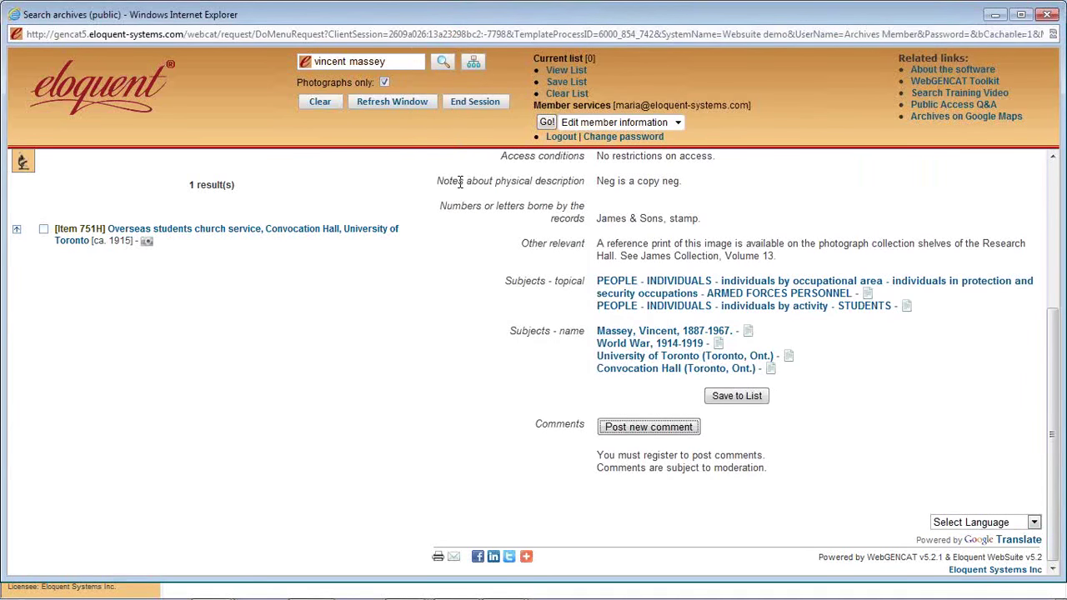
click(318, 235)
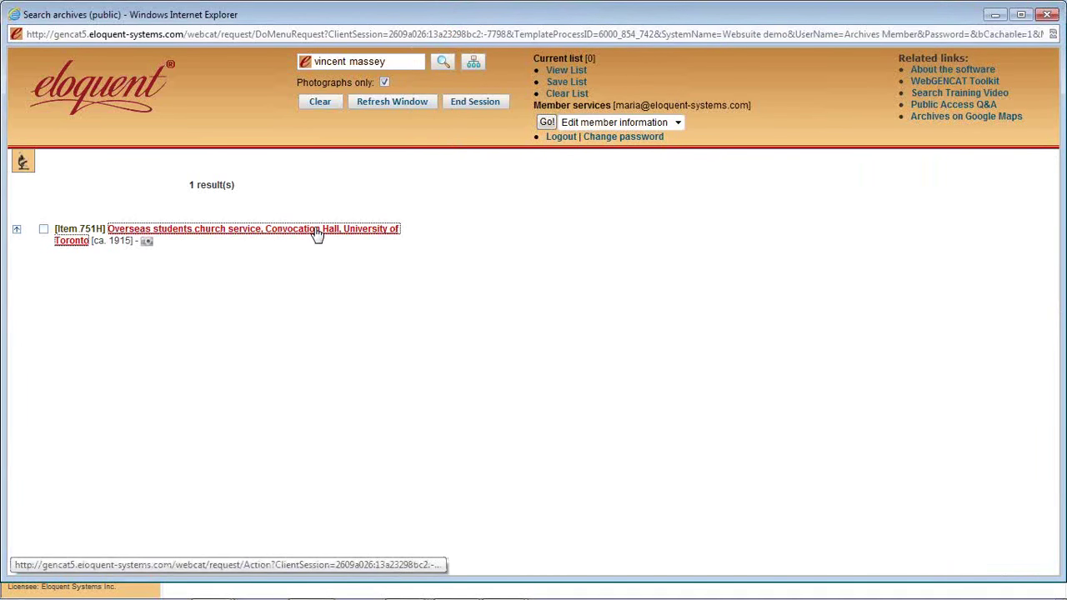
scroll(924, 421, down, 3)
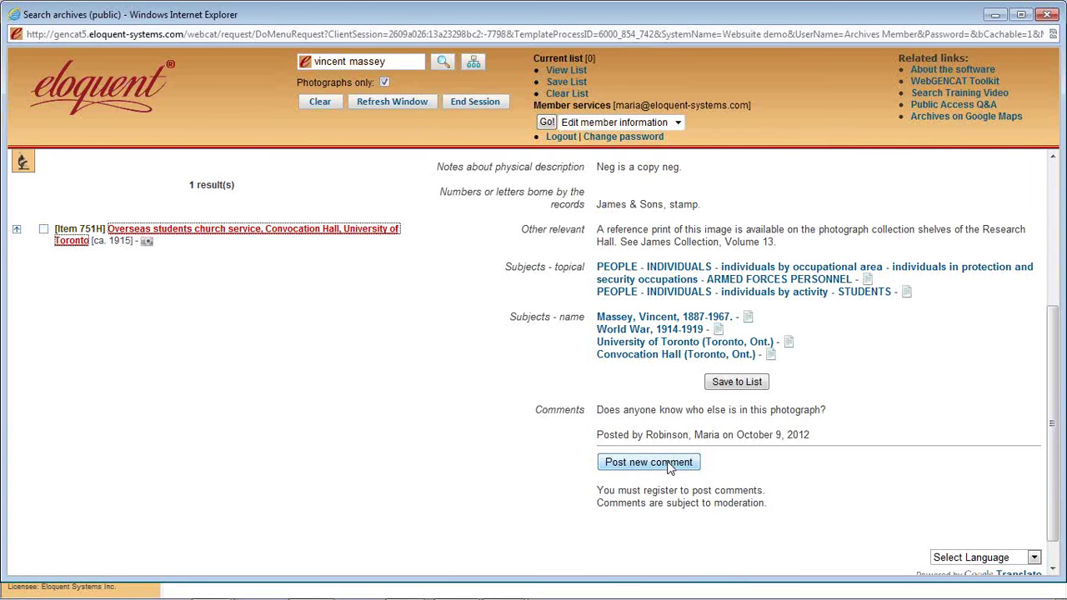
- Close the search window and play the Webinar - Digital Images presentation full screen
click(1047, 14)
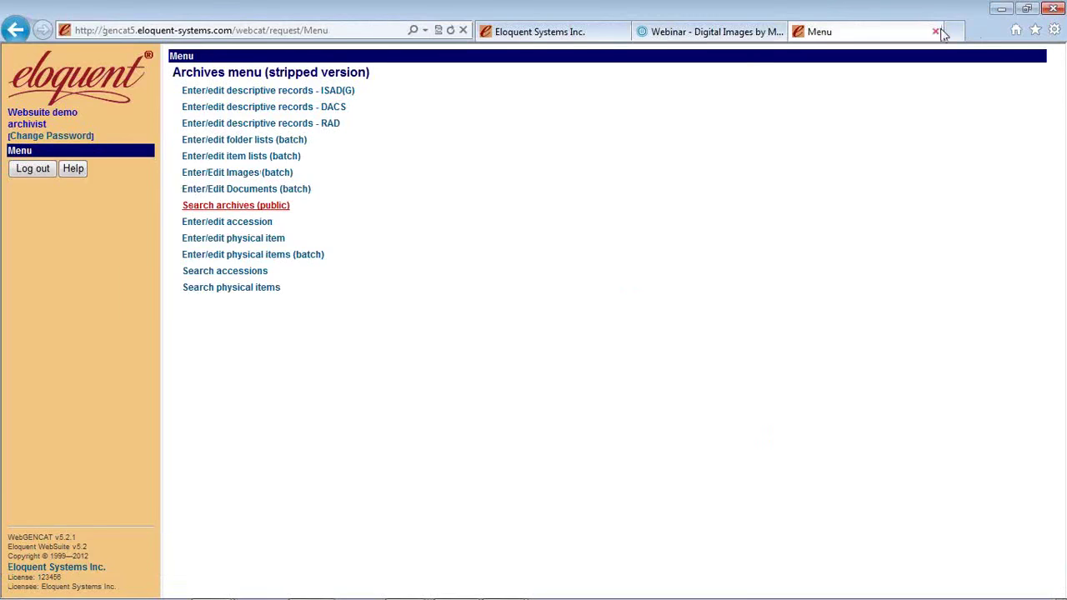
click(701, 34)
click(775, 490)
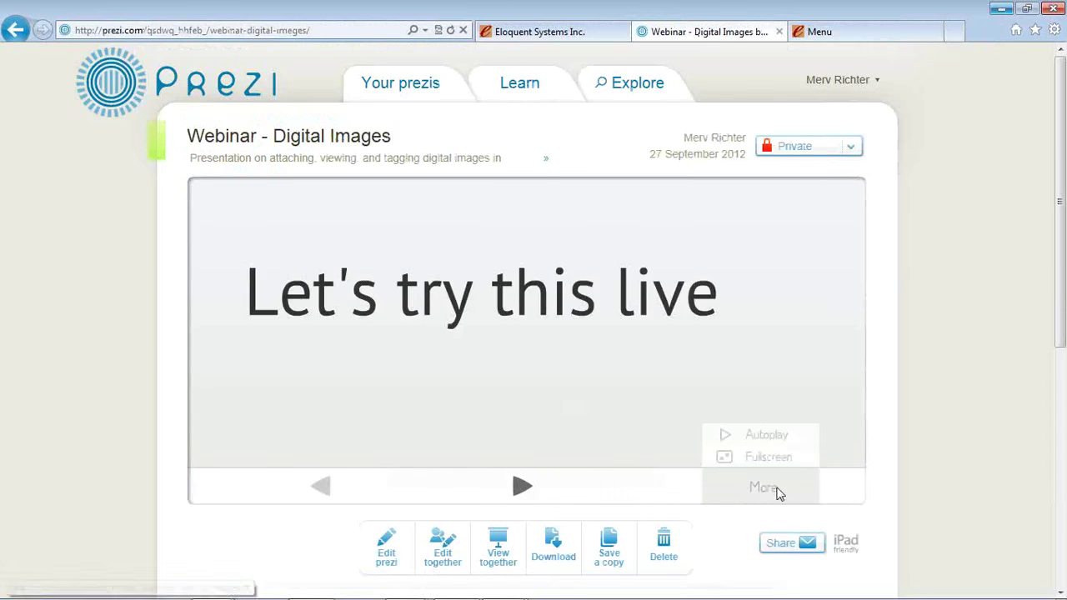
click(769, 458)
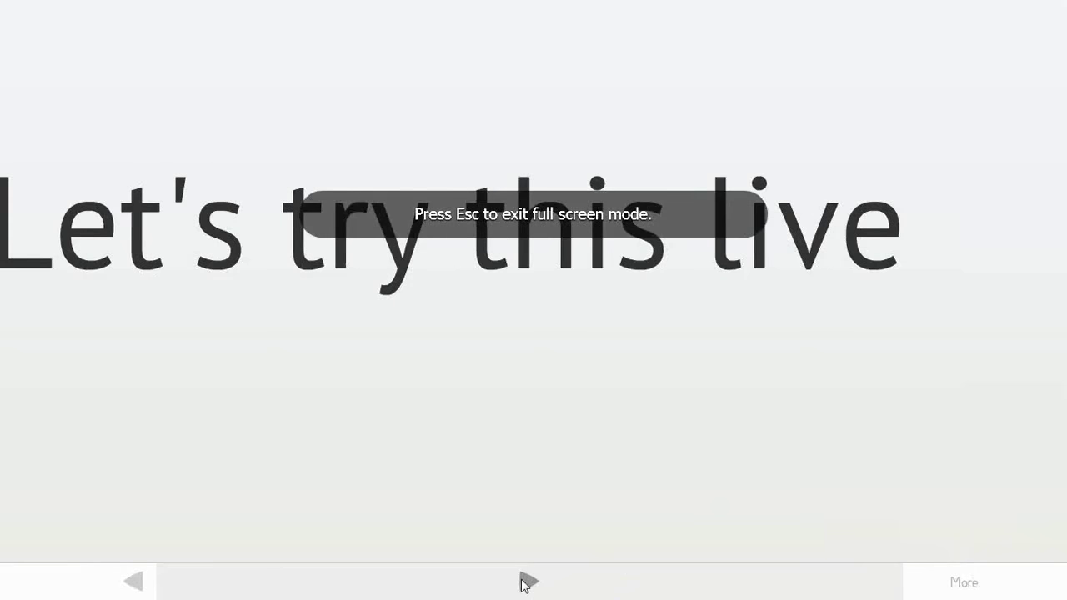